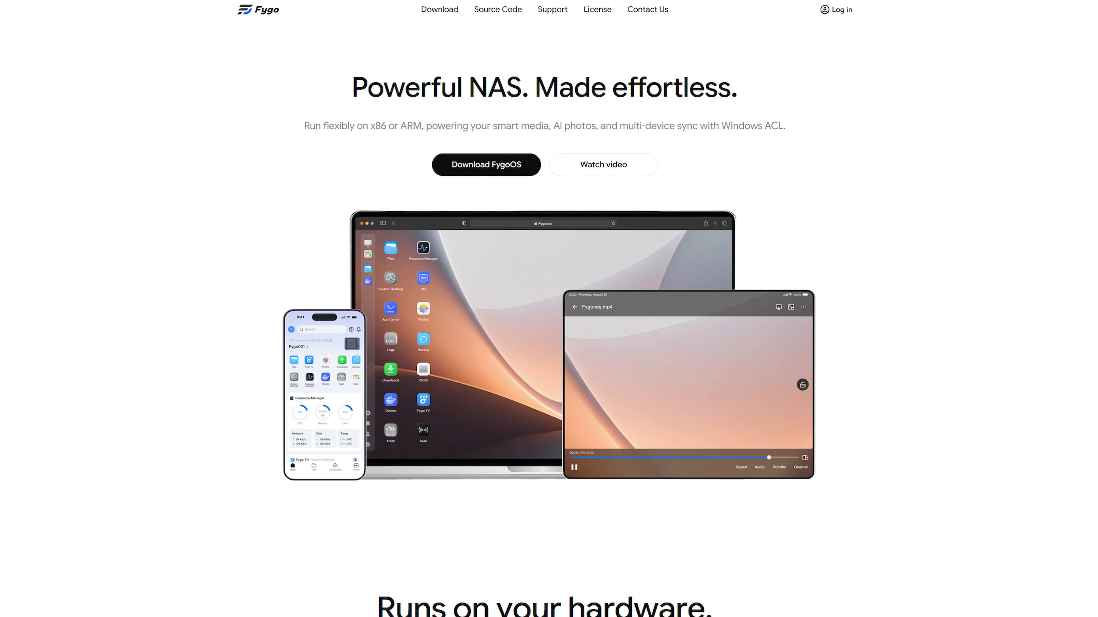
- Review the supported hardware and the ZFS, Btrfs and ext4 file system options on the Fygo website
scroll(147, 364, "down", 10)
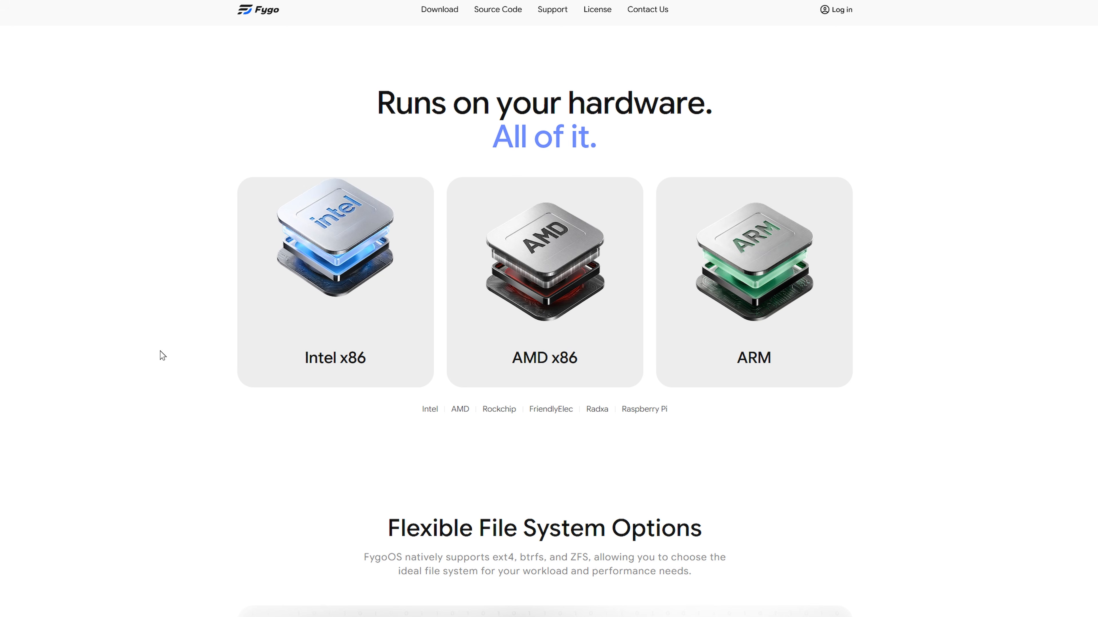
scroll(78, 355, "down", 8)
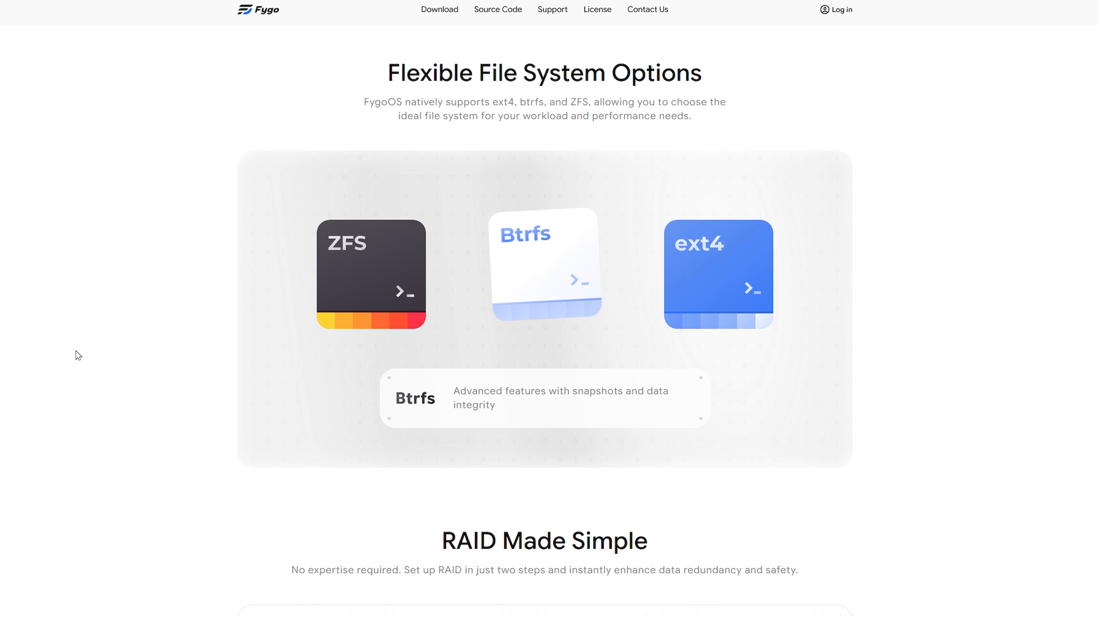
scroll(78, 355, "up", 1)
left_click(340, 330)
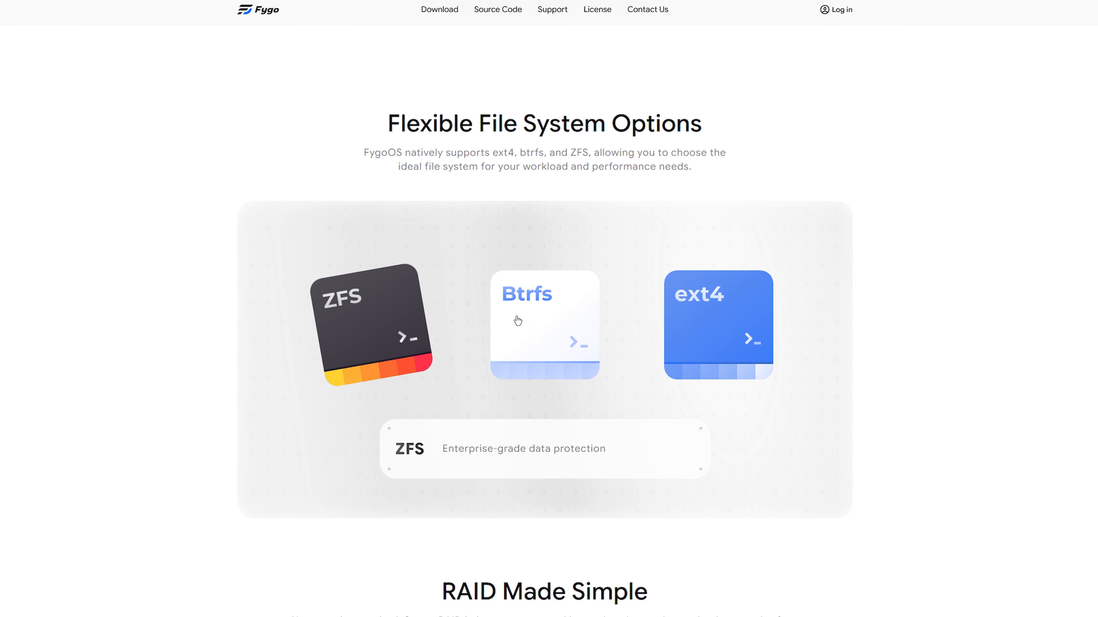
left_click(582, 319)
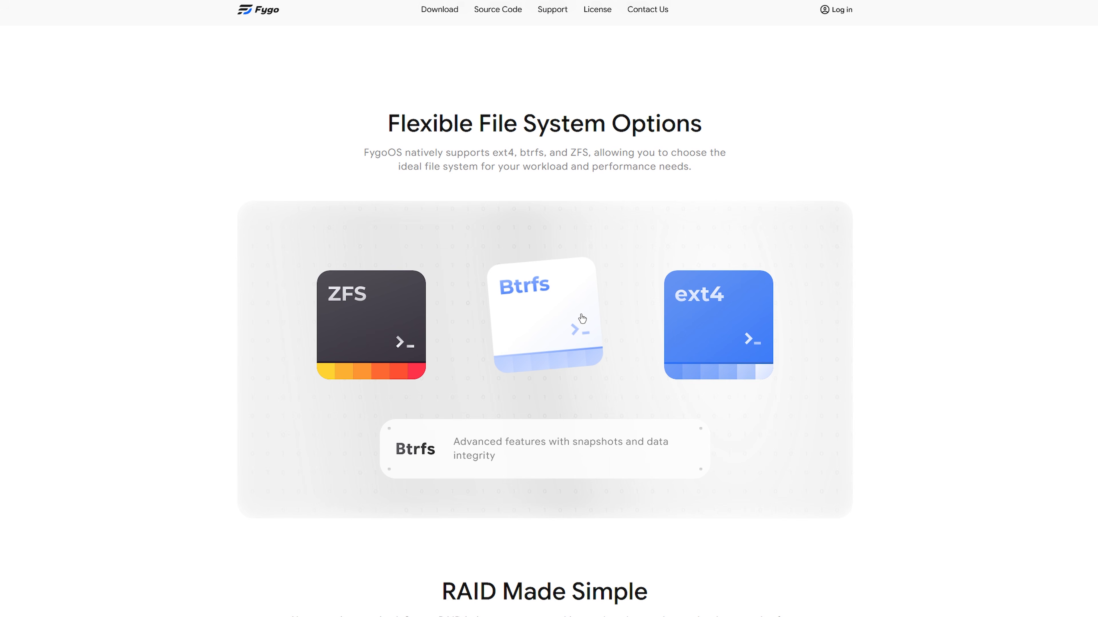
left_click(724, 319)
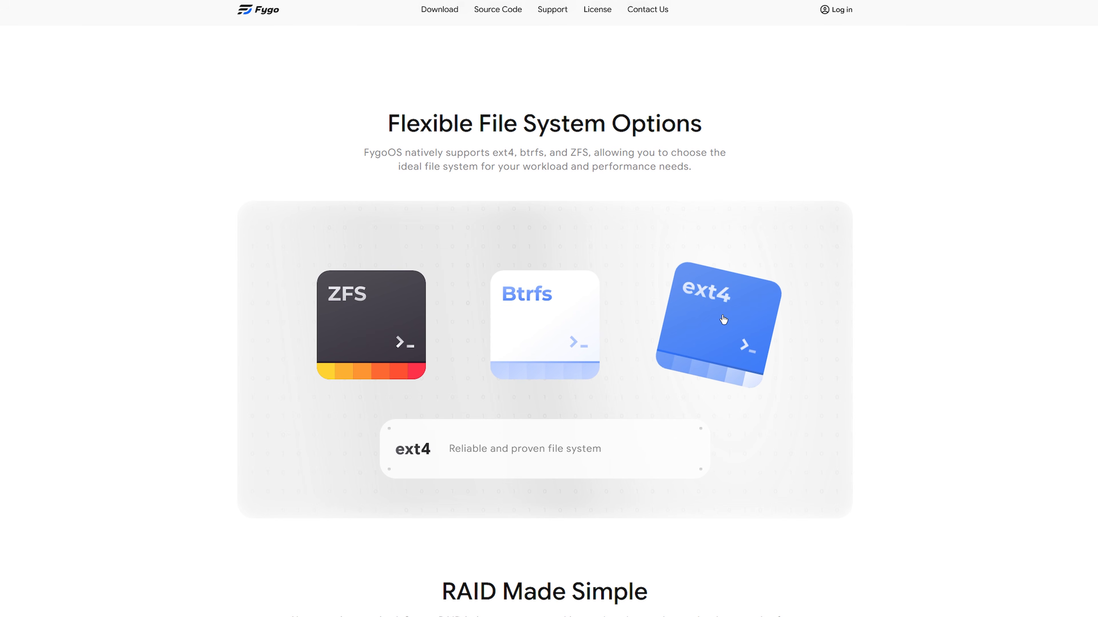
- Read the RAID setup and file management feature sections of the Fygo website
scroll(723, 319, "down", 10)
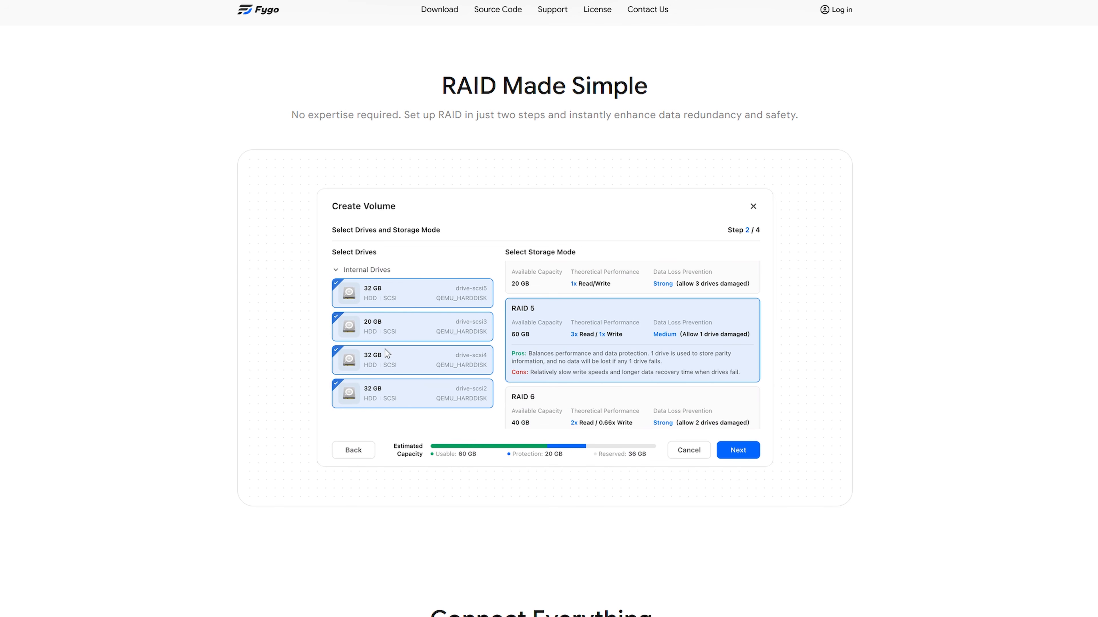
scroll(96, 390, "down", 10)
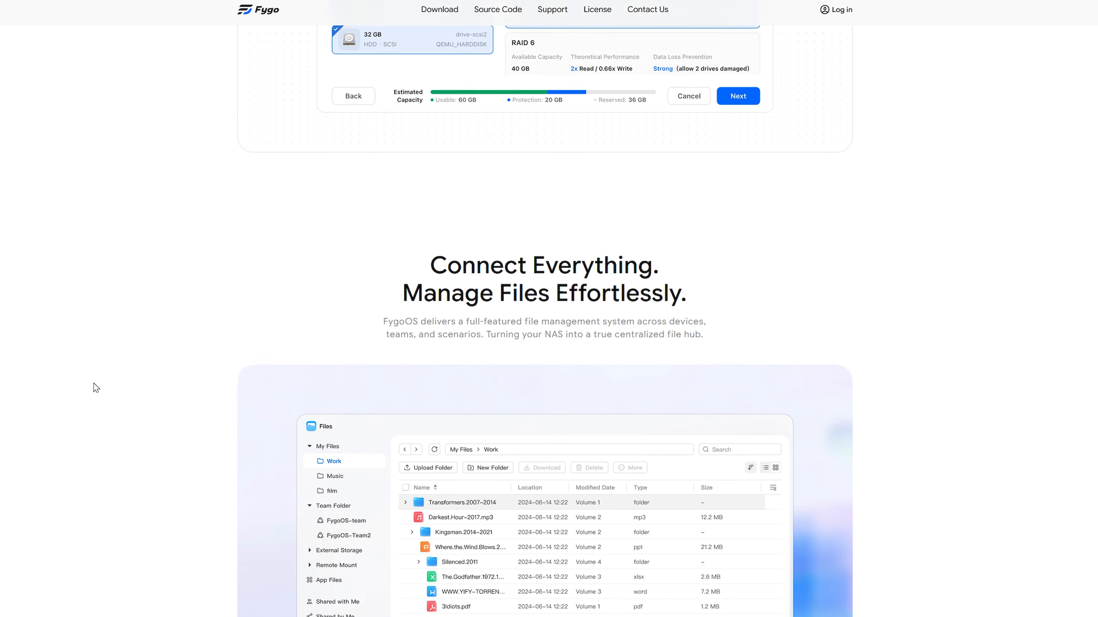
scroll(96, 383, "down", 2)
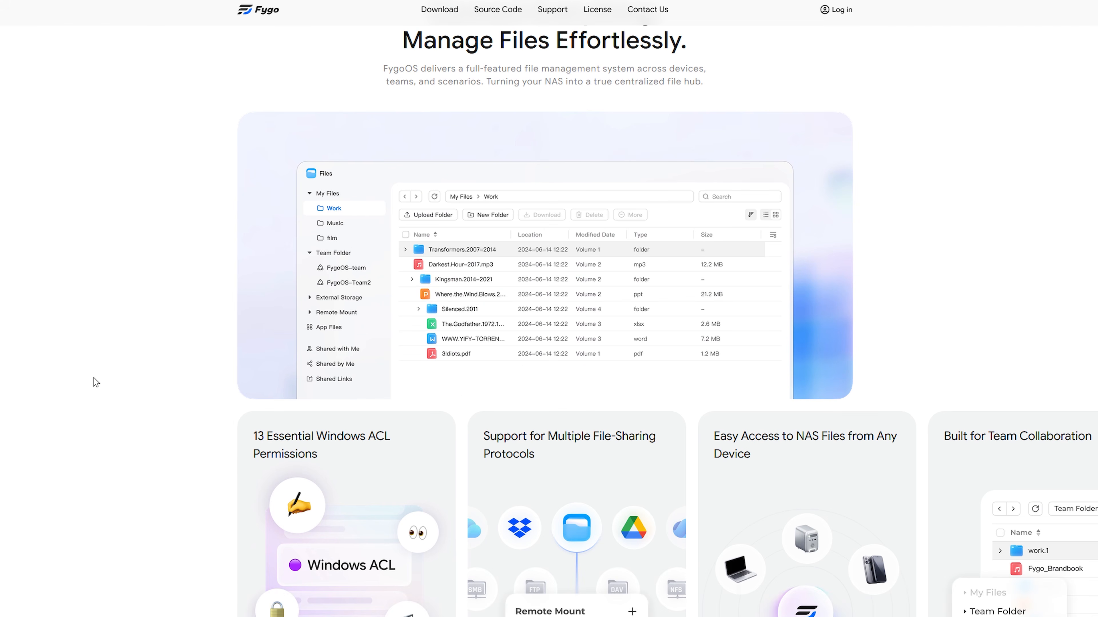
scroll(96, 383, "up", 4)
scroll(97, 384, "down", 7)
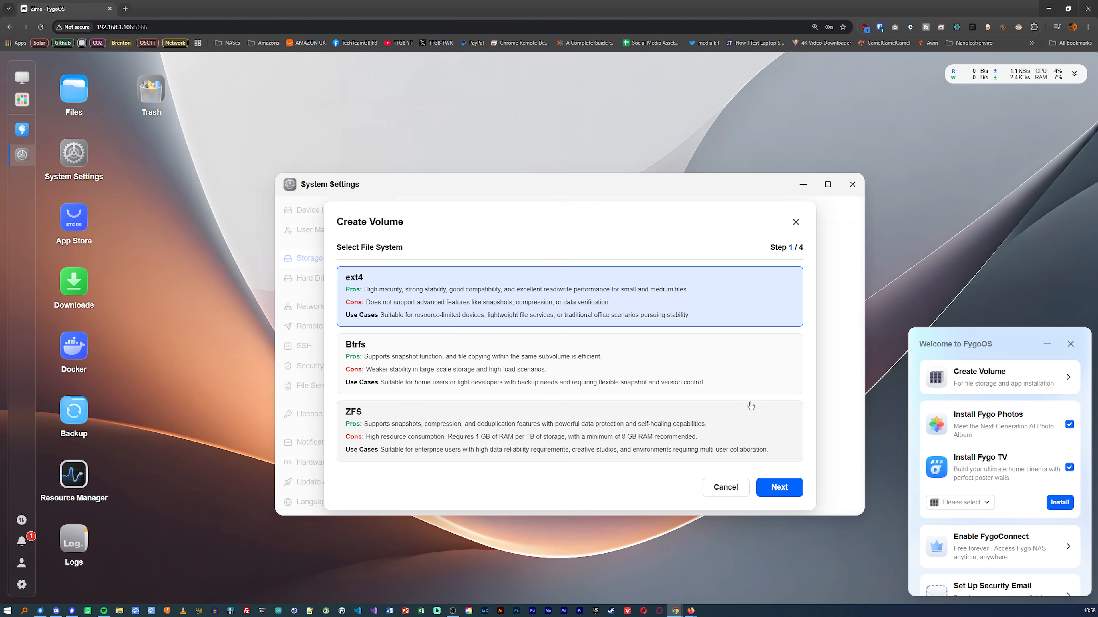
- Choose ZFS as the new volume's file system and select both 3.64 TB internal drives
left_click(670, 420)
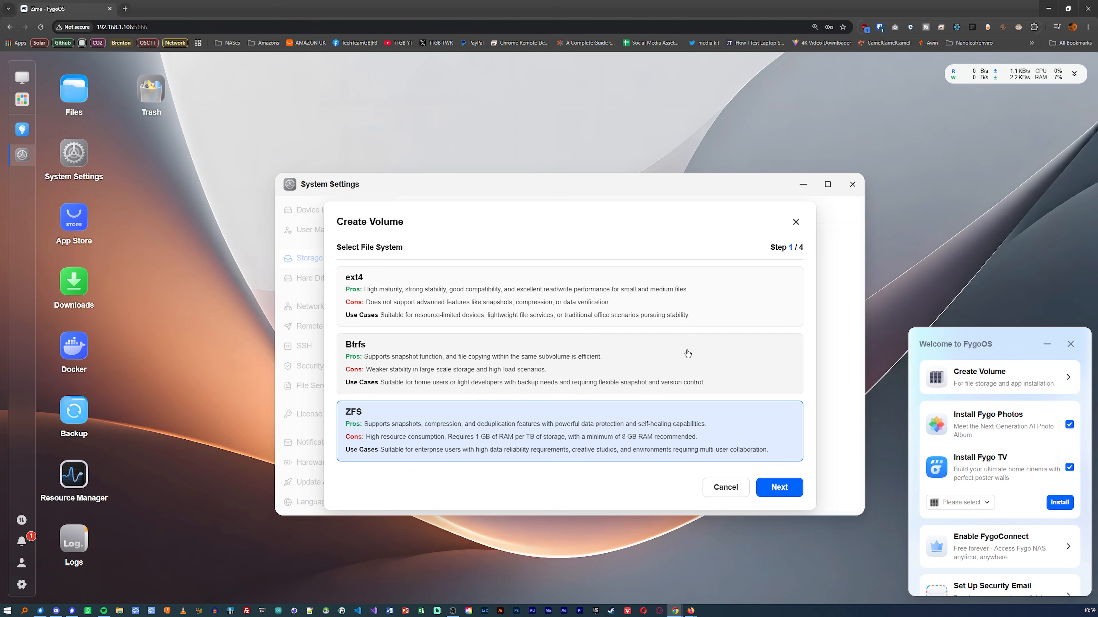
left_click(784, 490)
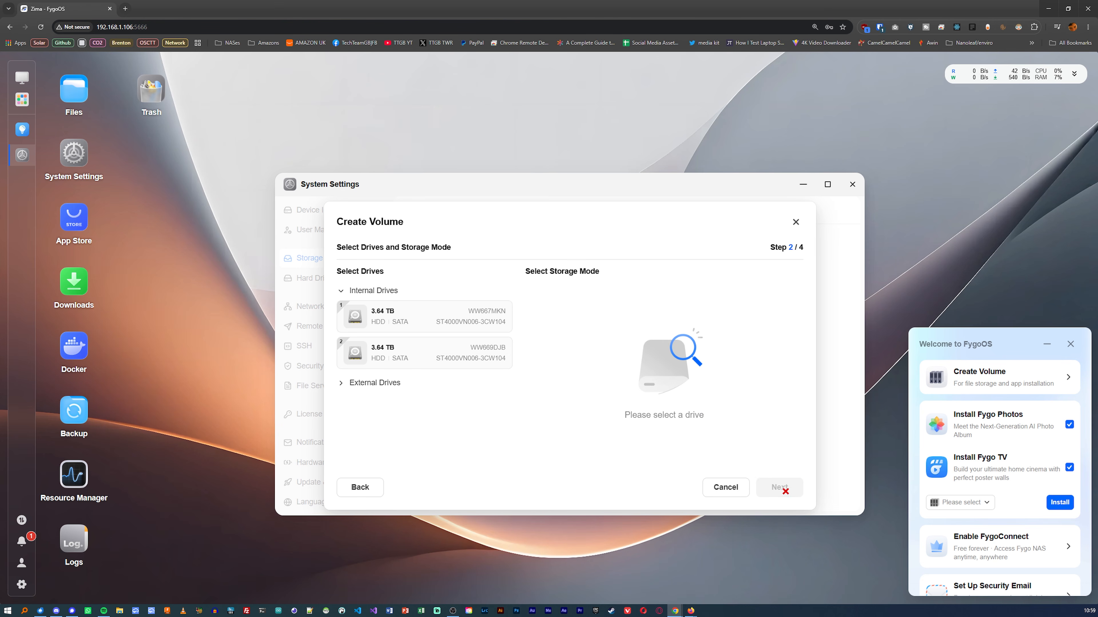
left_click(415, 313)
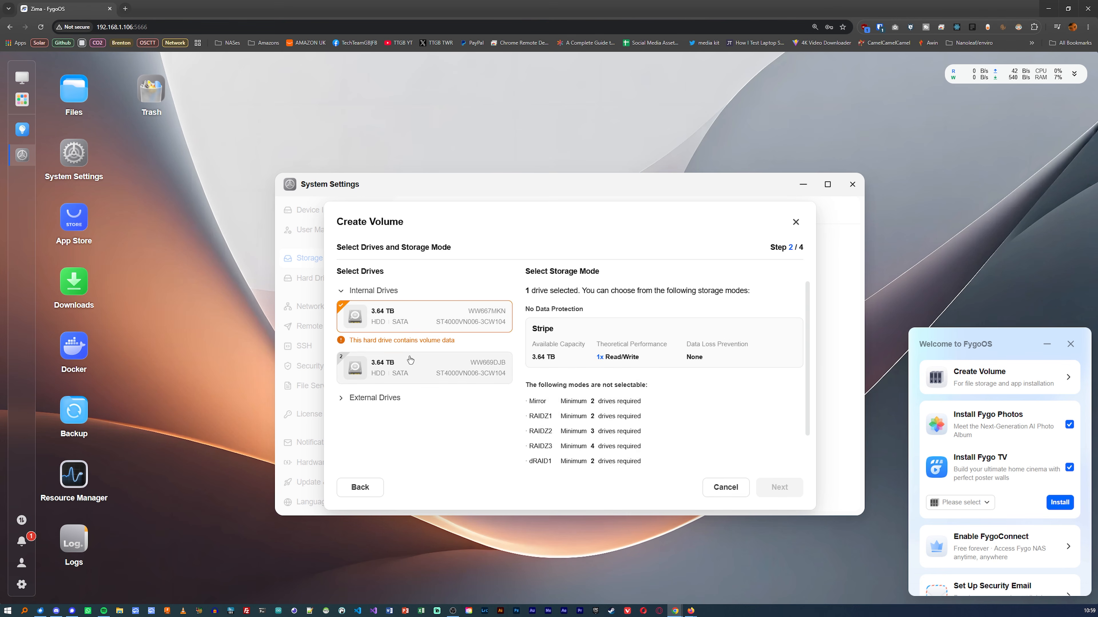
left_click(405, 369)
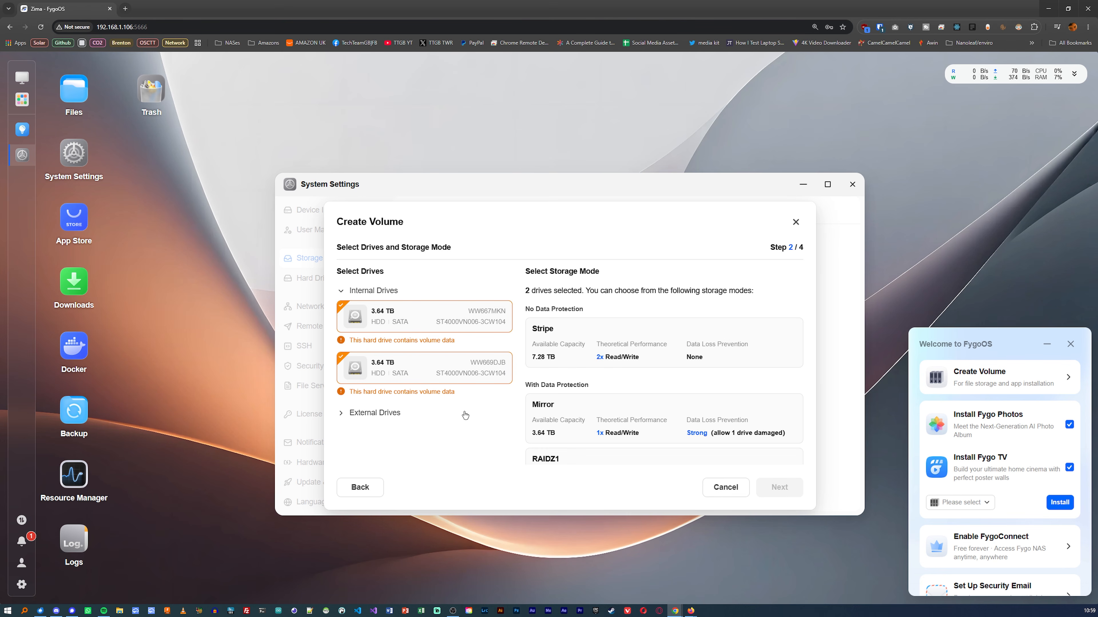
- Compare the Stripe, Mirror, RAIDZ1 and dRAID1 storage modes offered for the two selected drives
scroll(682, 377, "down", 3)
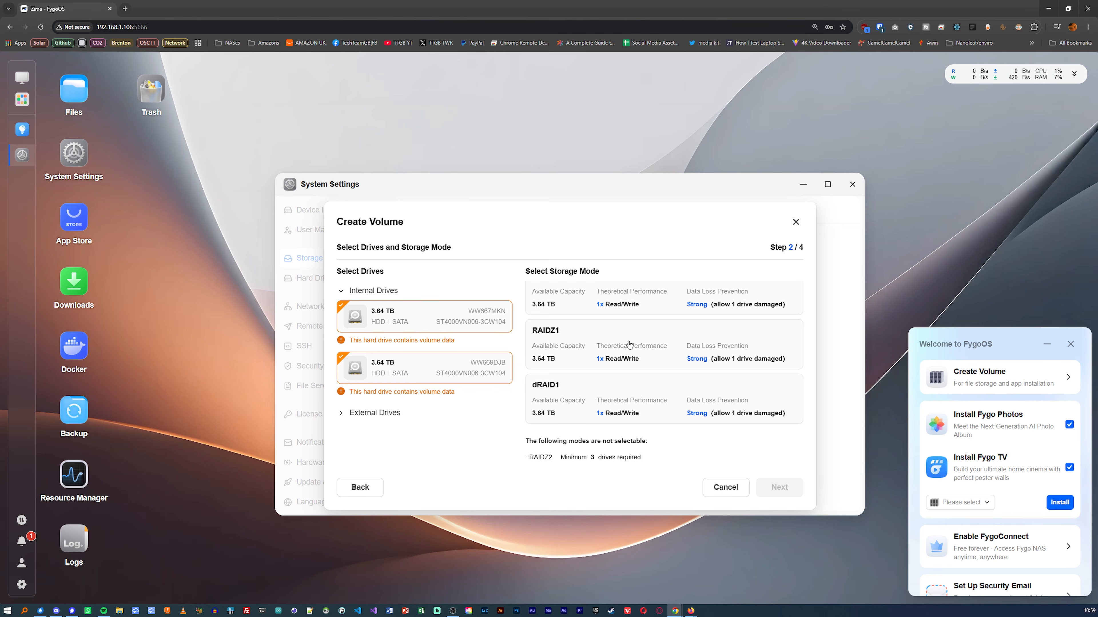
scroll(628, 344, "up", 4)
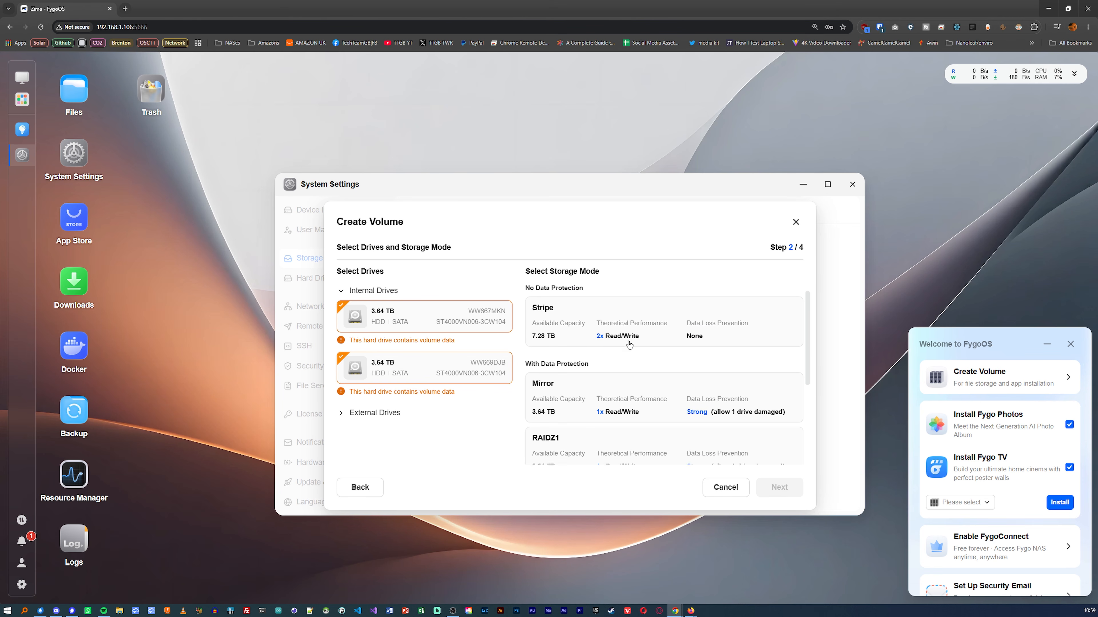
scroll(630, 344, "down", 1)
scroll(629, 343, "up", 1)
scroll(629, 343, "down", 1)
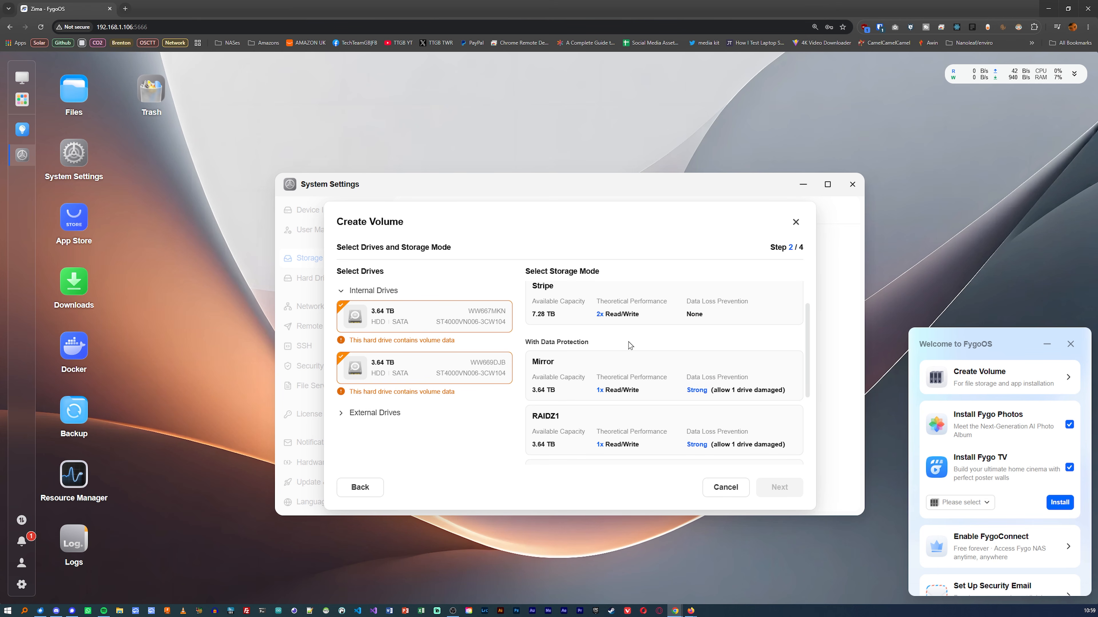
scroll(629, 342, "down", 1)
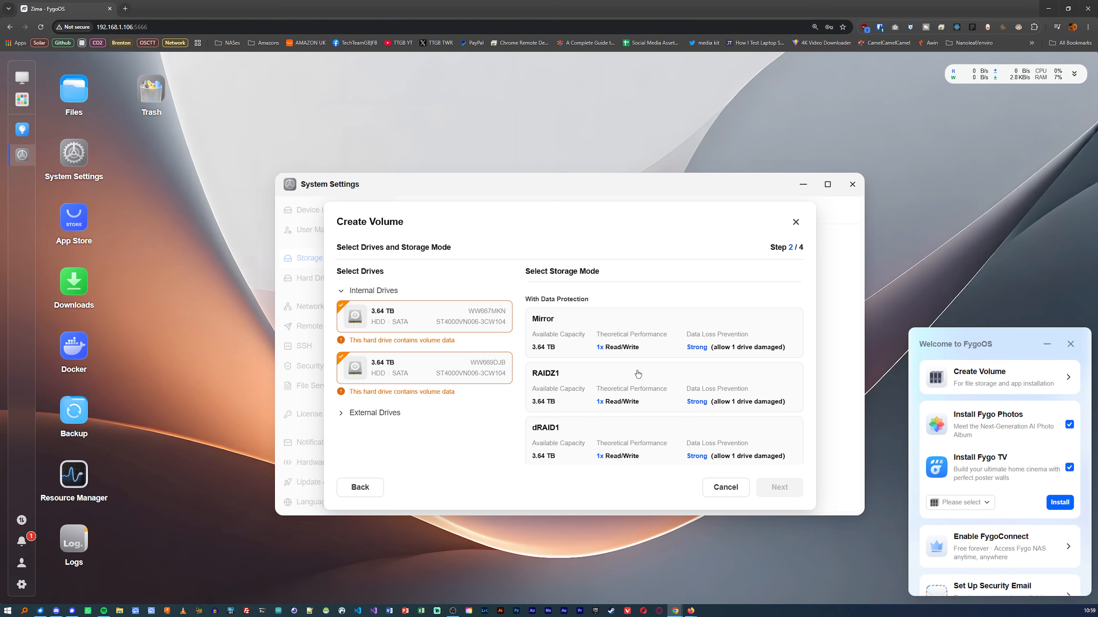
left_click(634, 383)
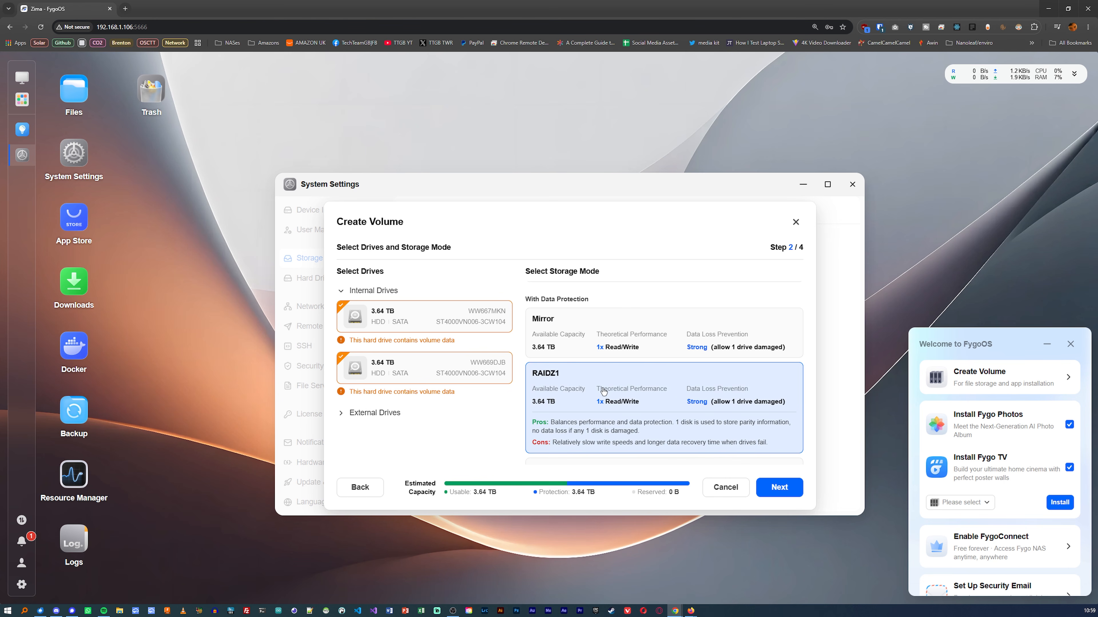
left_click(657, 342)
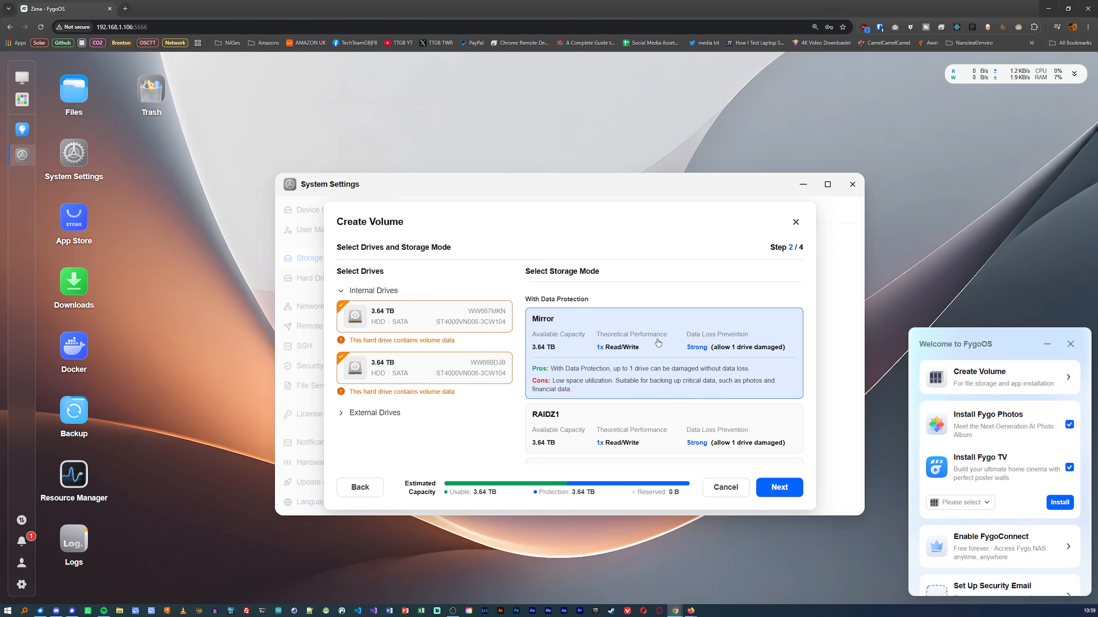
left_click(648, 437)
scroll(658, 403, "down", 2)
left_click(657, 403)
scroll(651, 398, "up", 1)
- Choose RAIDZ1 as the storage mode and create the volume with the default user access and no capacity limit
left_click(633, 359)
scroll(633, 359, "down", 2)
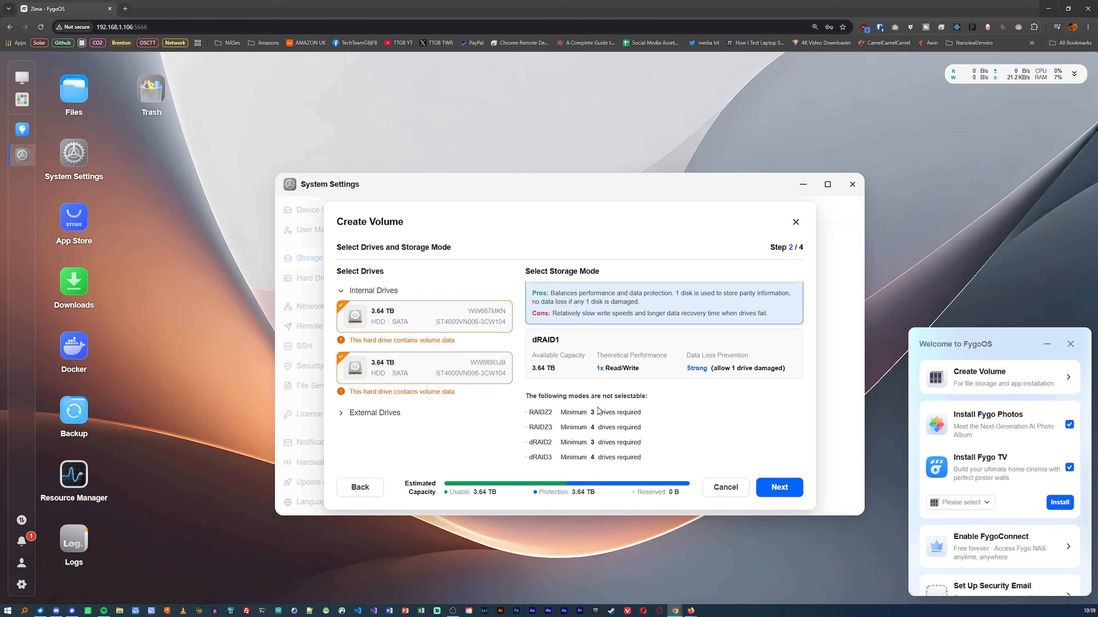
left_click(792, 488)
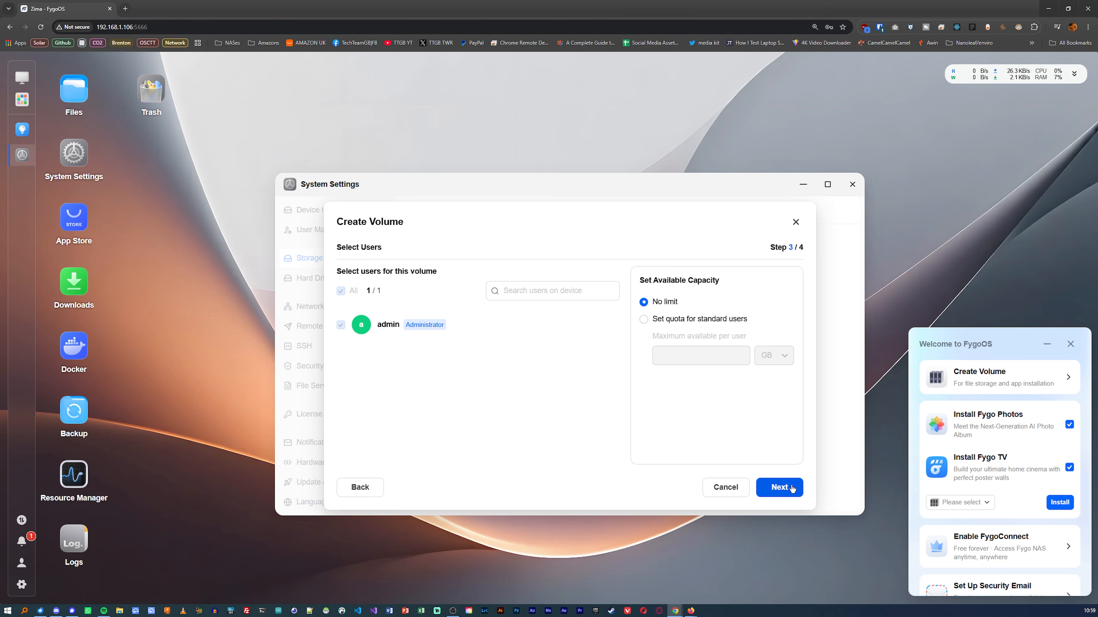
left_click(792, 488)
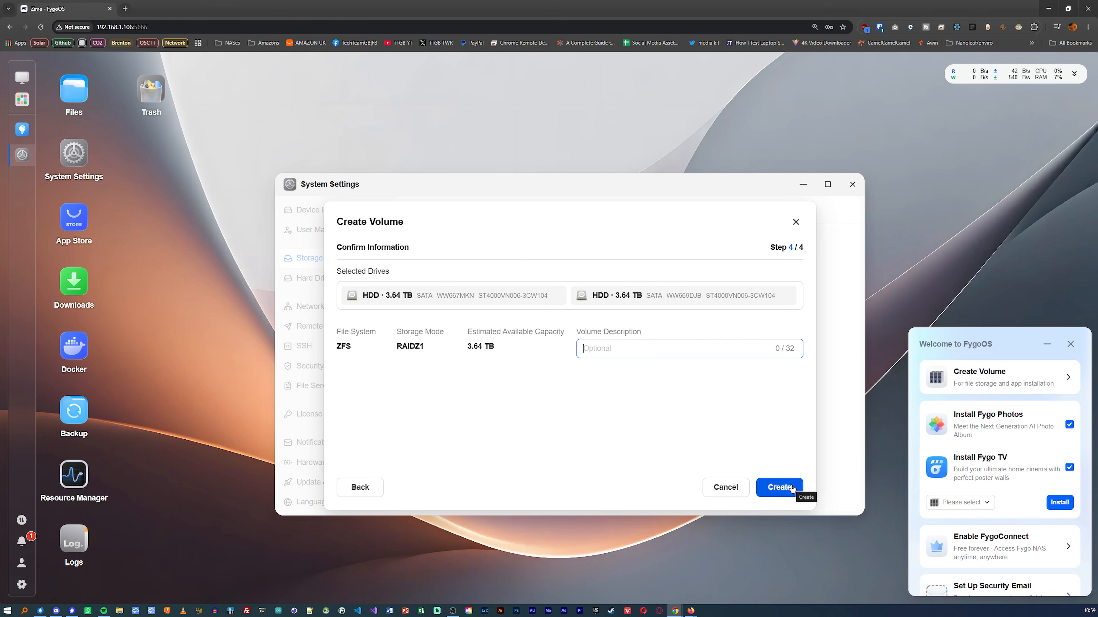
left_click(792, 487)
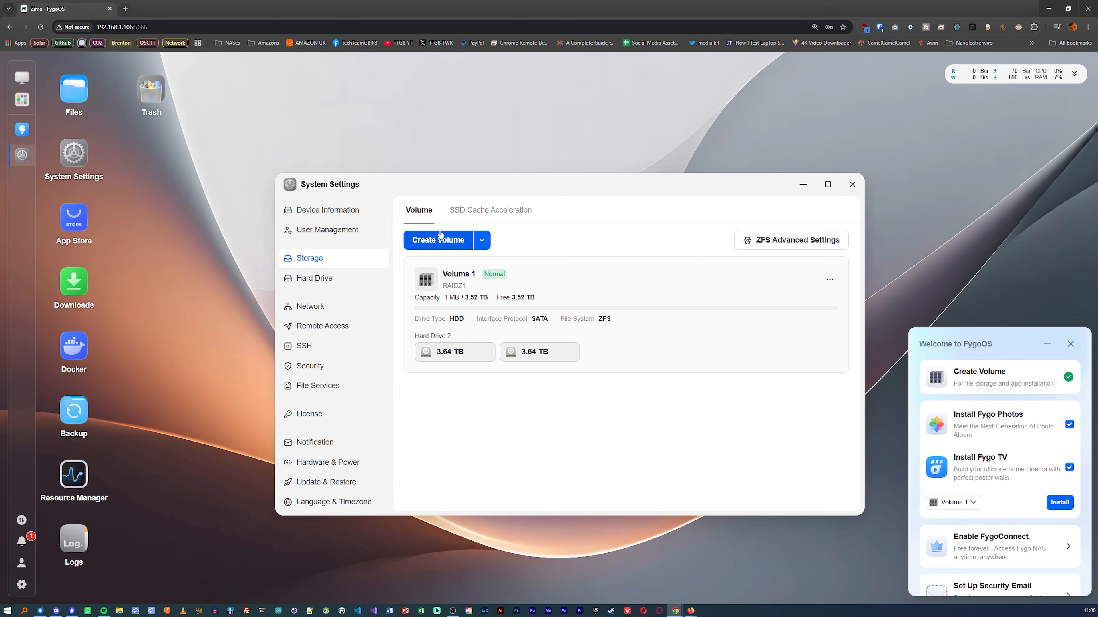
- Check the SSD cache acceleration page and examine the details of the internal and external hard drives
left_click(467, 211)
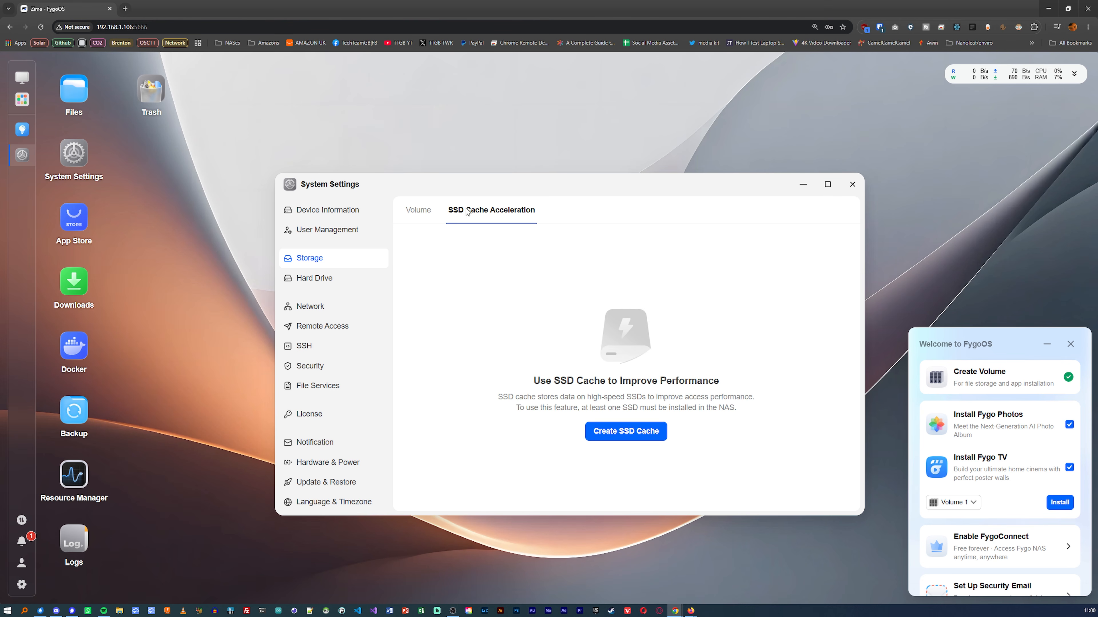
left_click(418, 212)
left_click(335, 277)
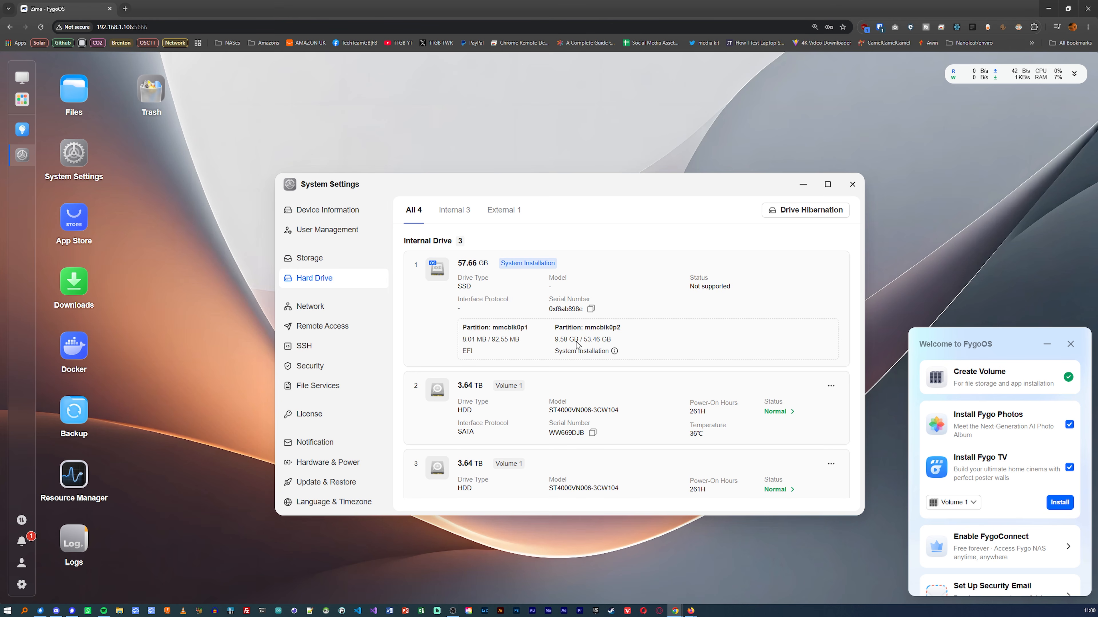
scroll(567, 340, "down", 3)
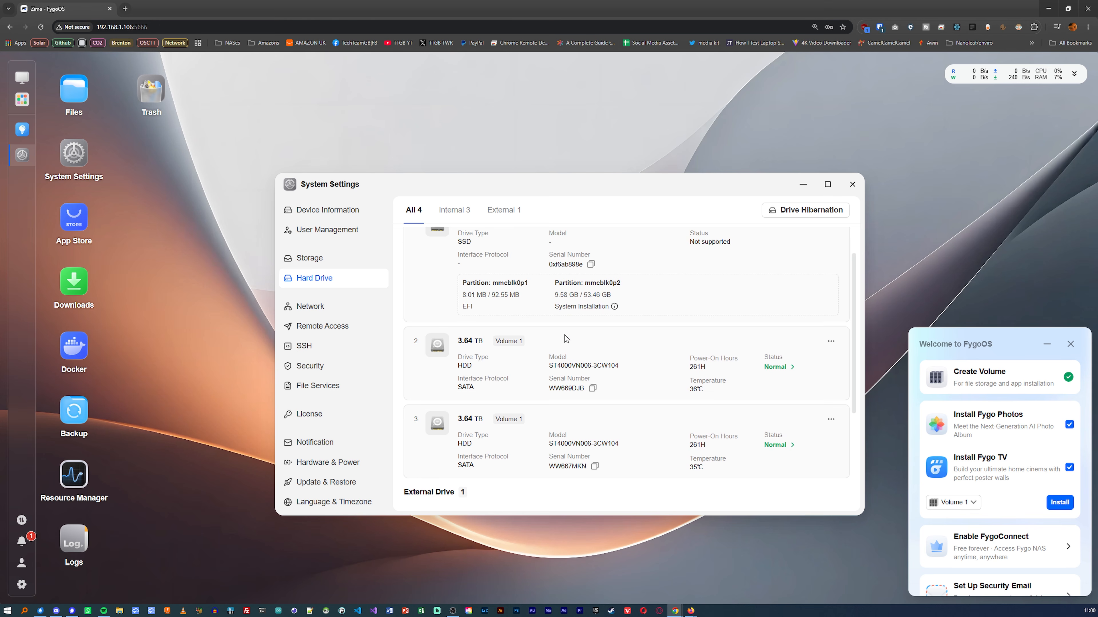
scroll(565, 336, "down", 1)
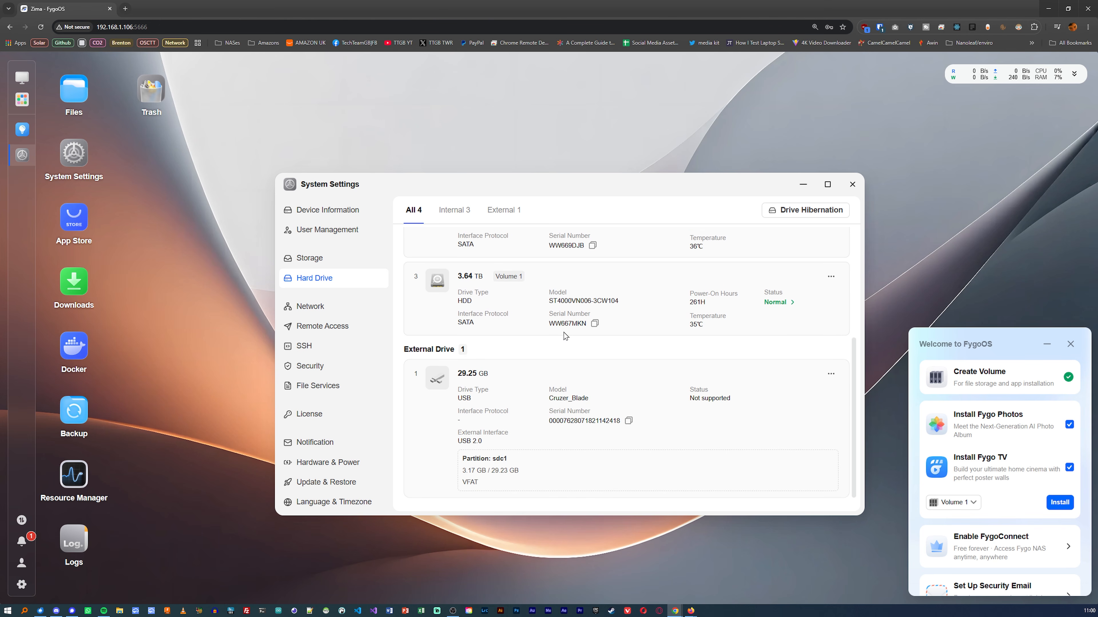
scroll(564, 336, "up", 5)
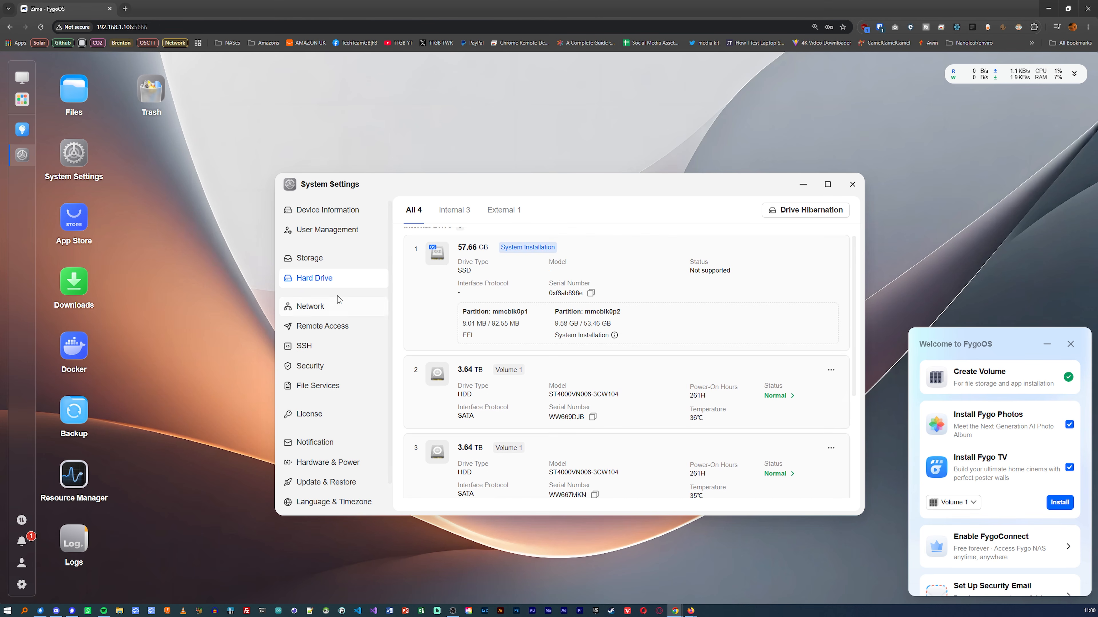
- Review the network interface settings and the FygoConnect and DDNS remote access options
left_click(302, 306)
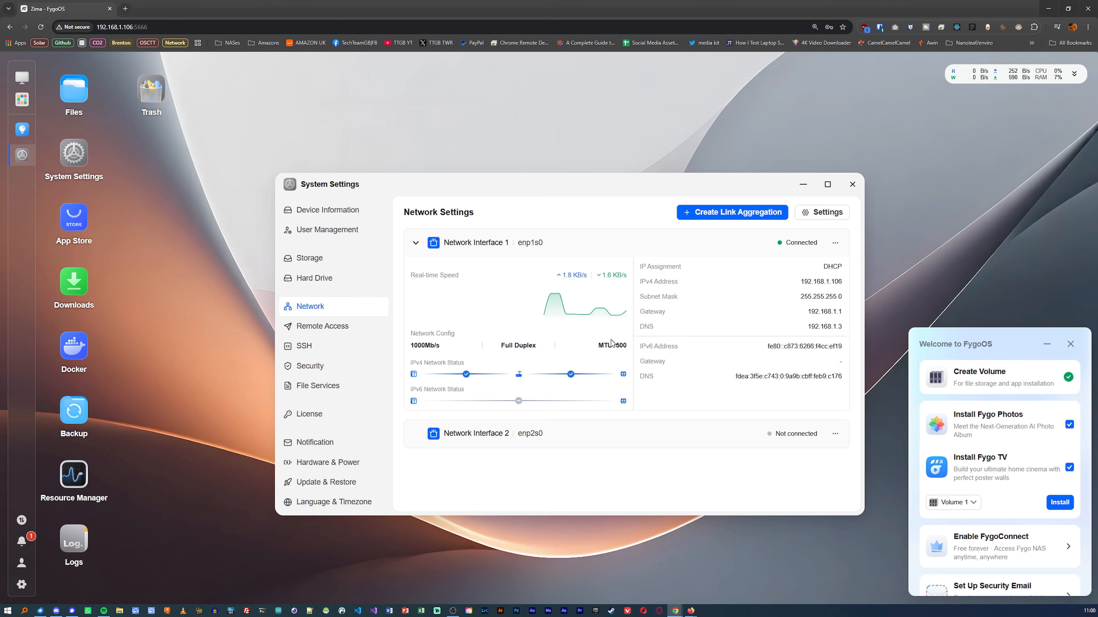
left_click(323, 329)
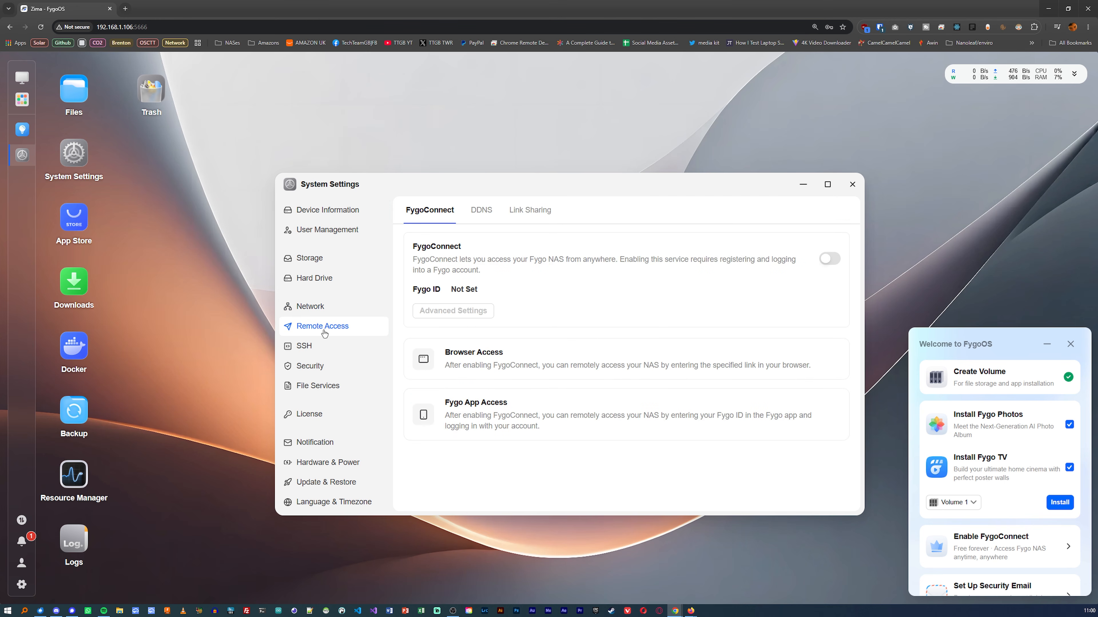
left_click(476, 216)
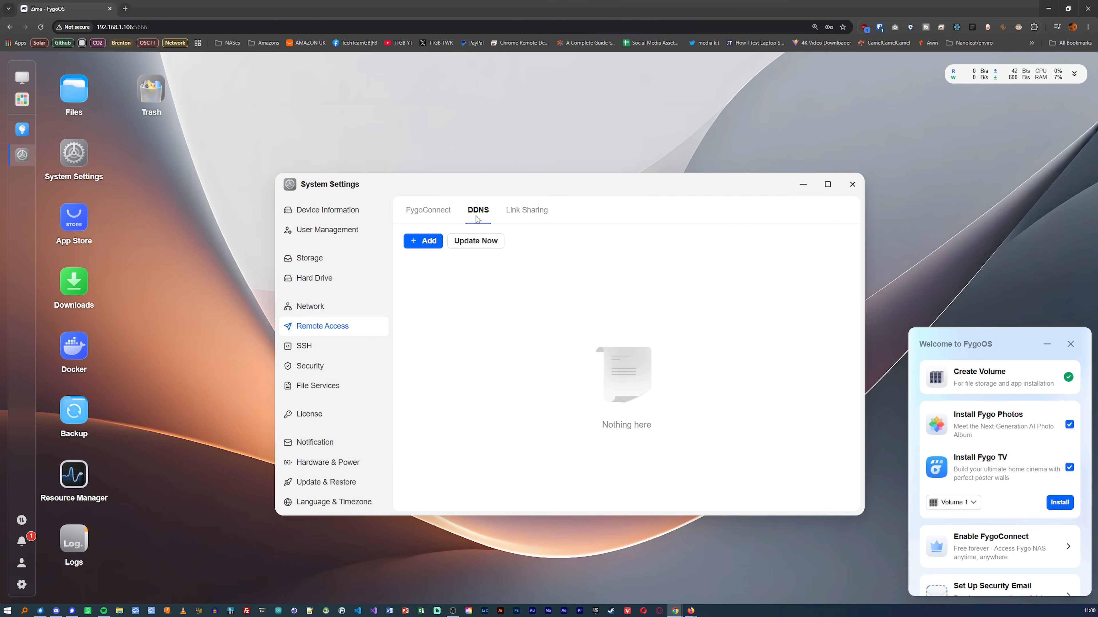
- Inspect the fields of a new DDNS entry with Duck DNS as the provider, and leave it without saving
left_click(421, 241)
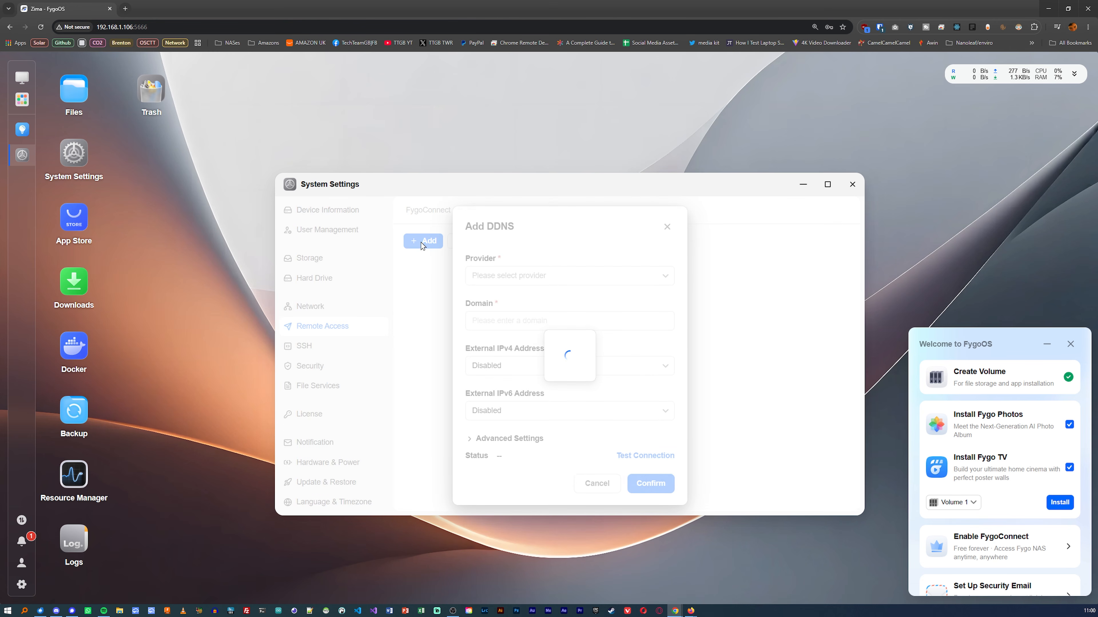
left_click(548, 275)
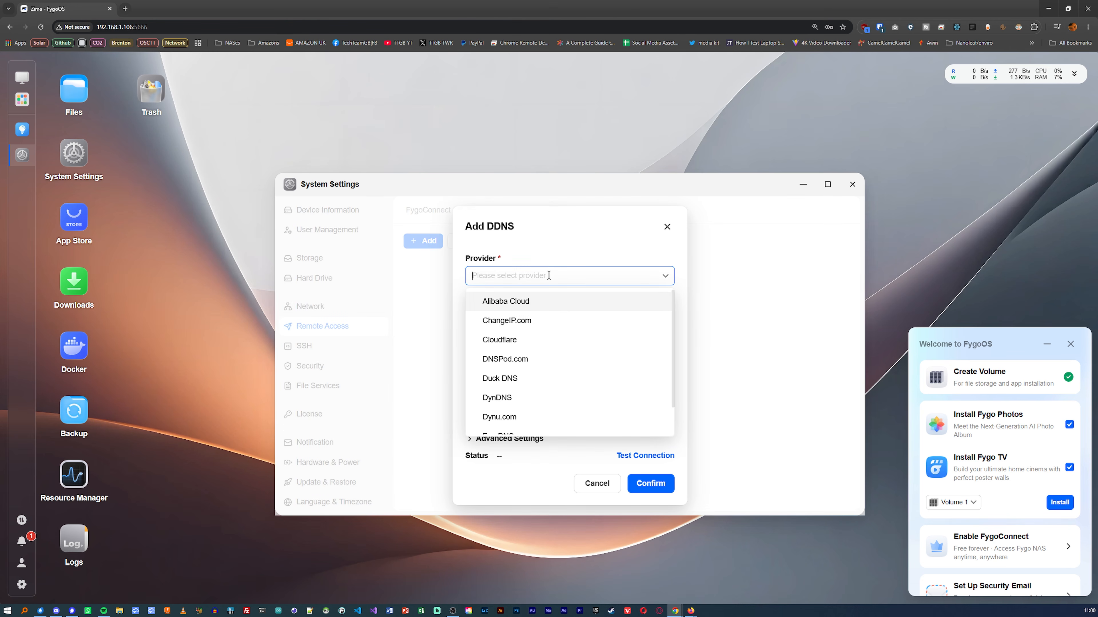
left_click(552, 376)
scroll(577, 329, "down", 1)
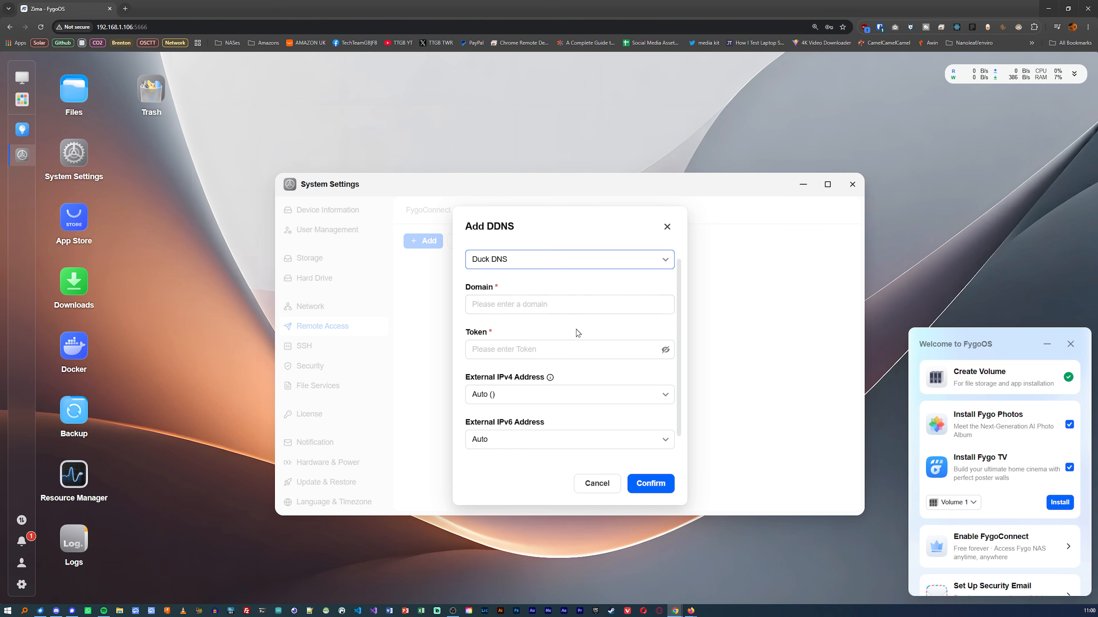
left_click(597, 484)
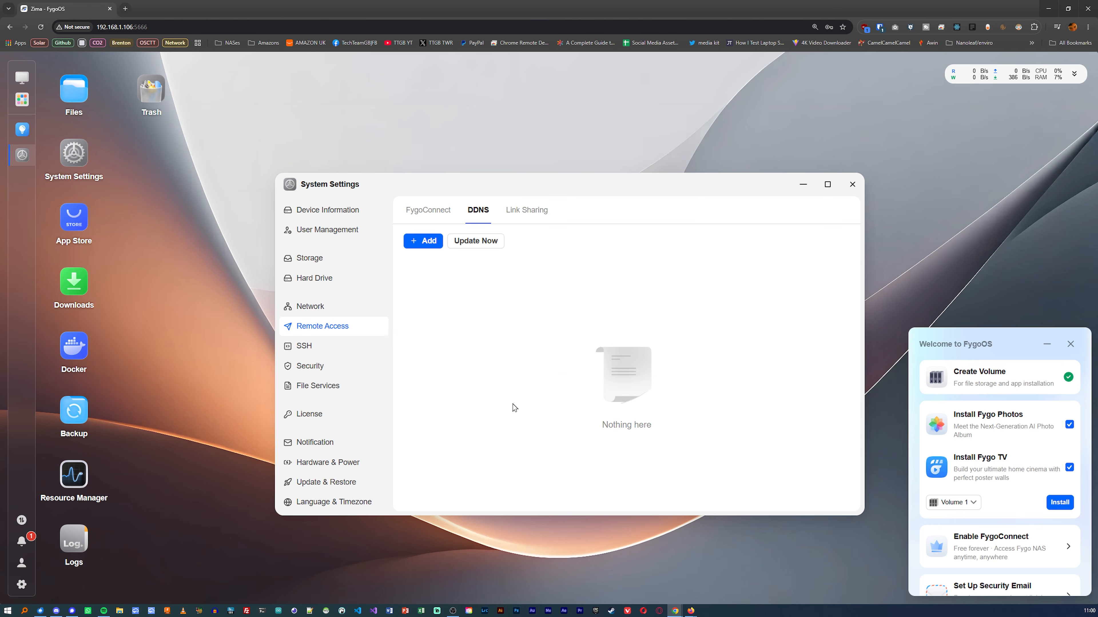
- Open the SSH settings and enable the SSH server
left_click(325, 349)
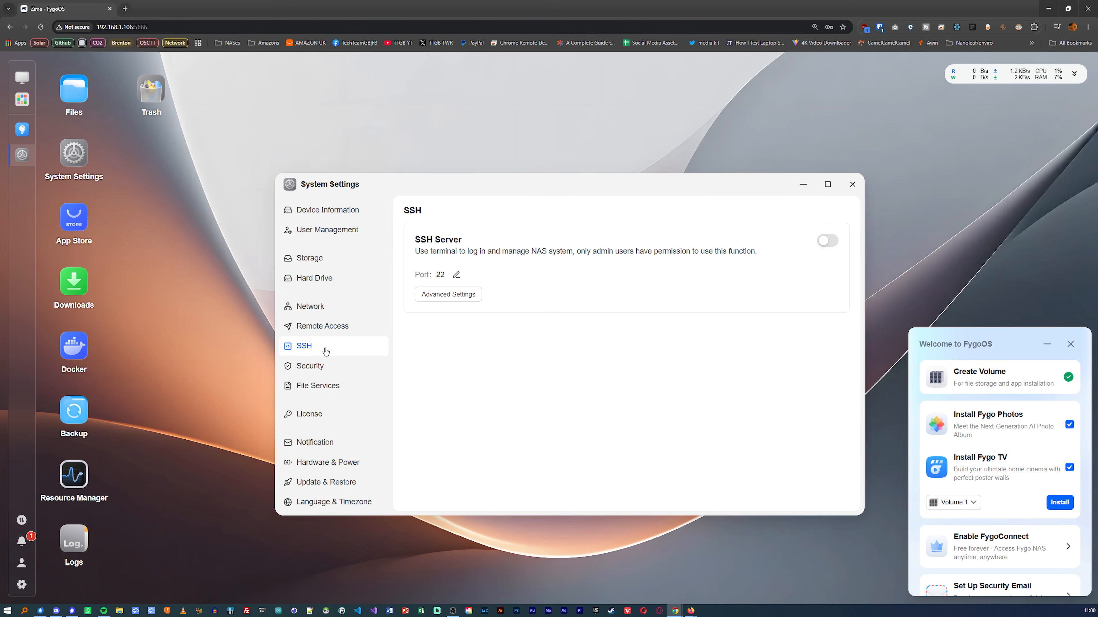
left_click(826, 241)
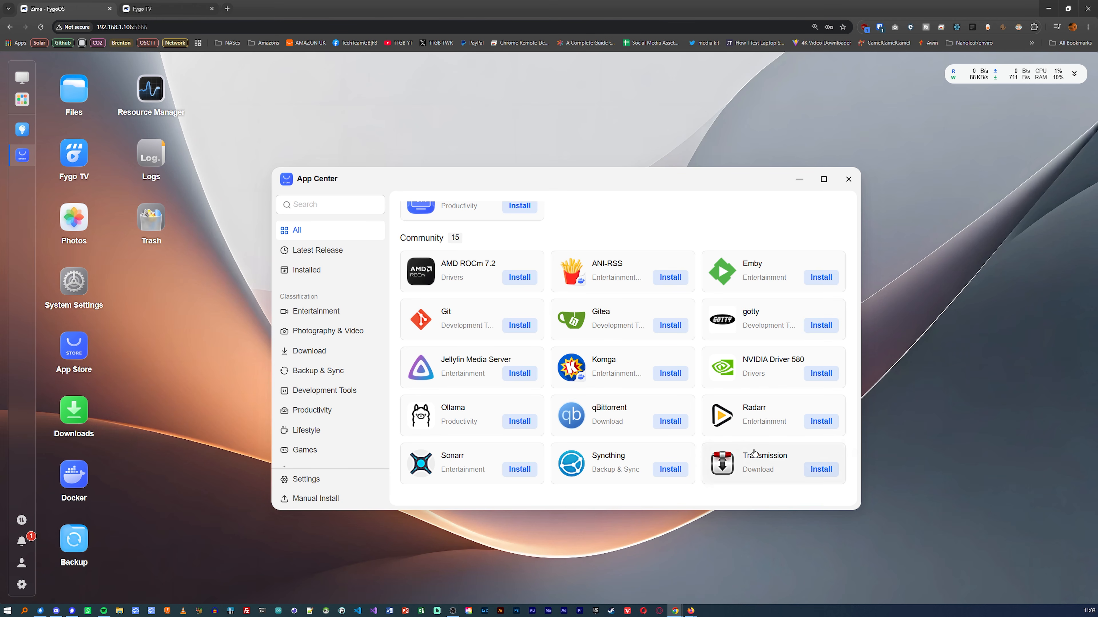
- Browse the App Center's app categories and show the Entertainment apps
scroll(324, 380, "down", 1)
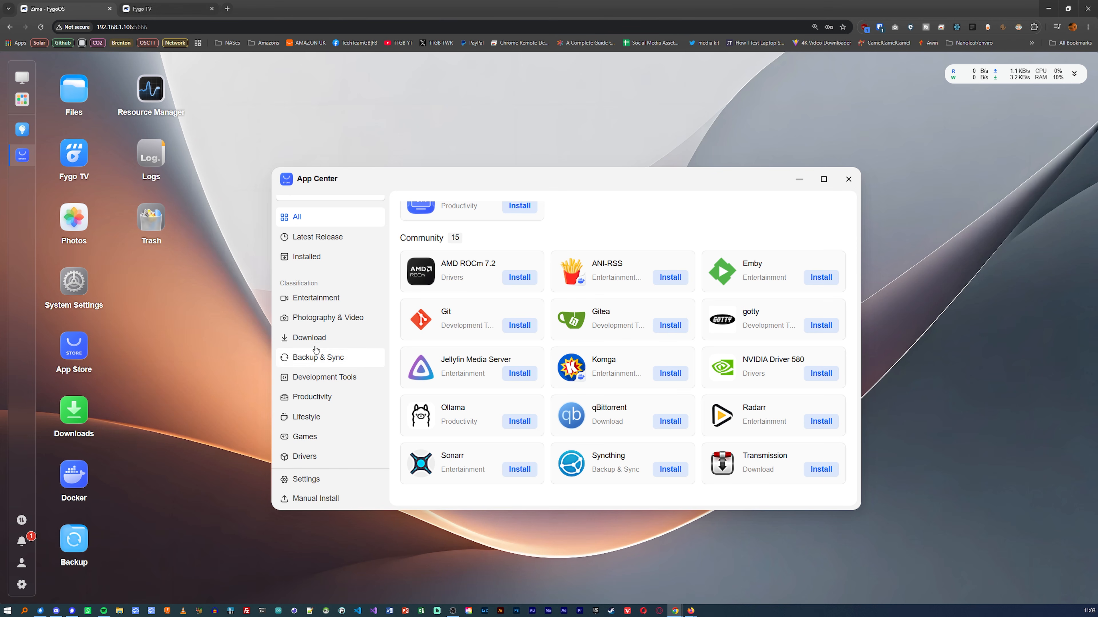
left_click(320, 298)
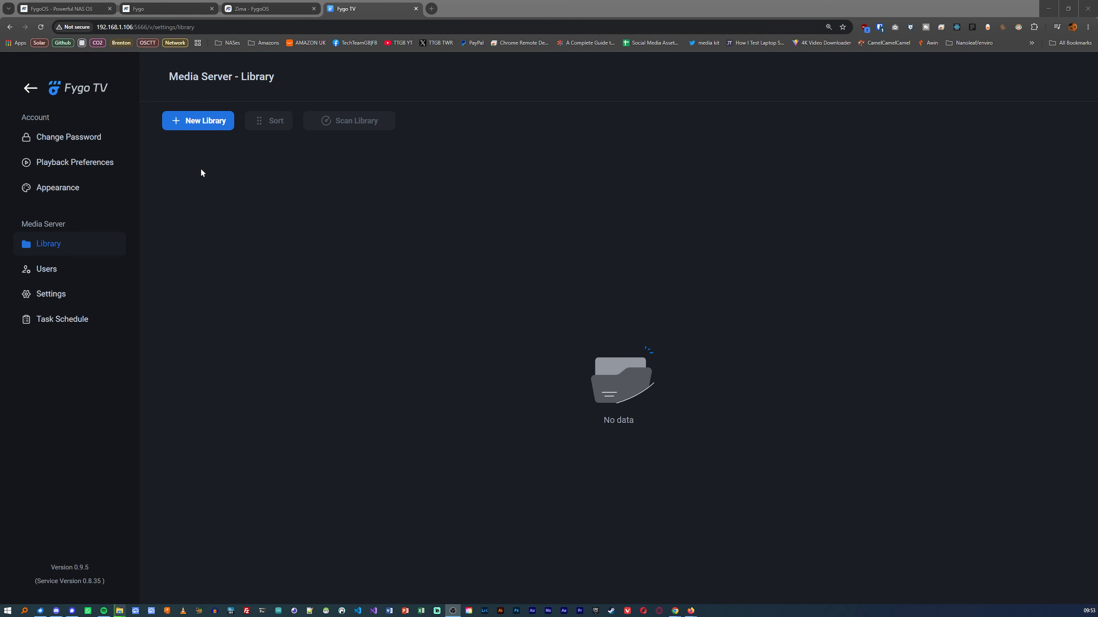
- Create a Movies library named Films in Fygo TV, using the fygo/Films folder on Volume 1 as its media folder
left_click(204, 127)
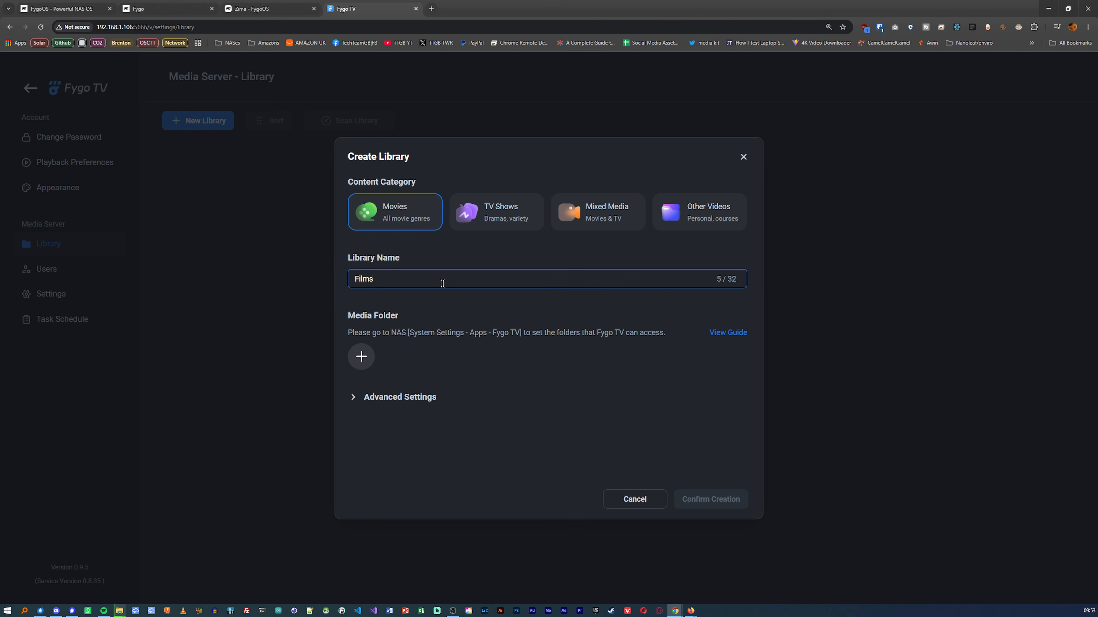
left_click(361, 356)
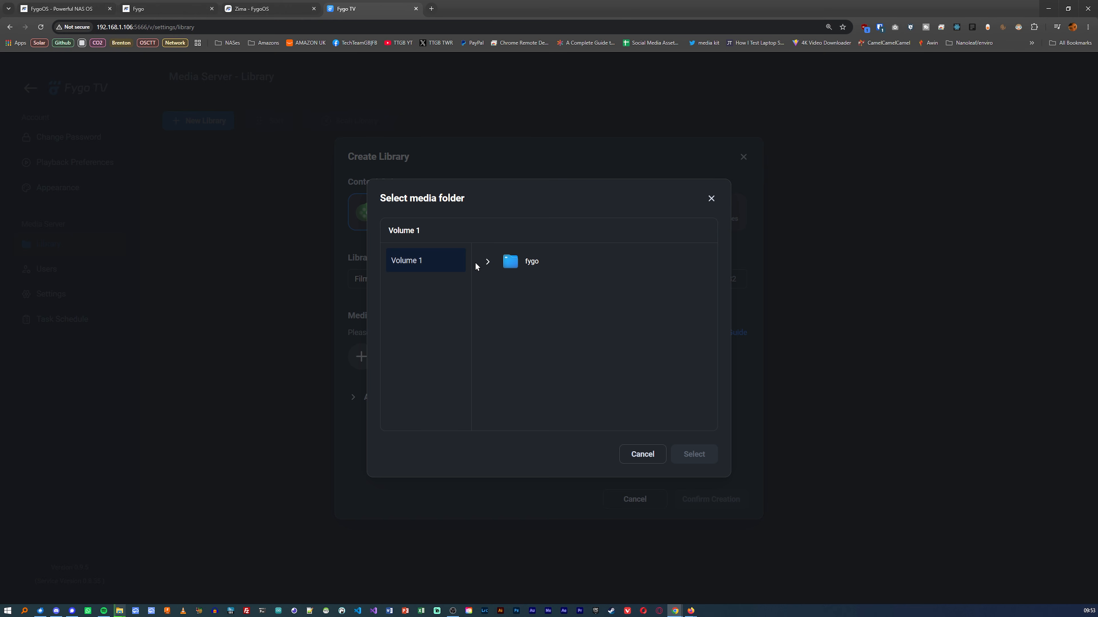
left_click(530, 289)
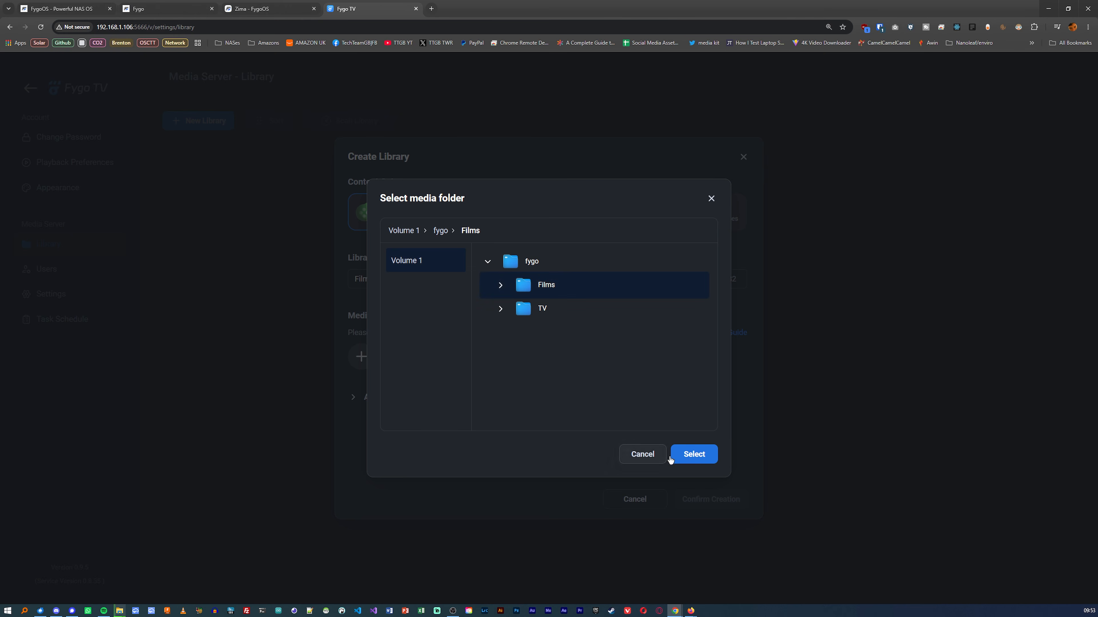
left_click(694, 455)
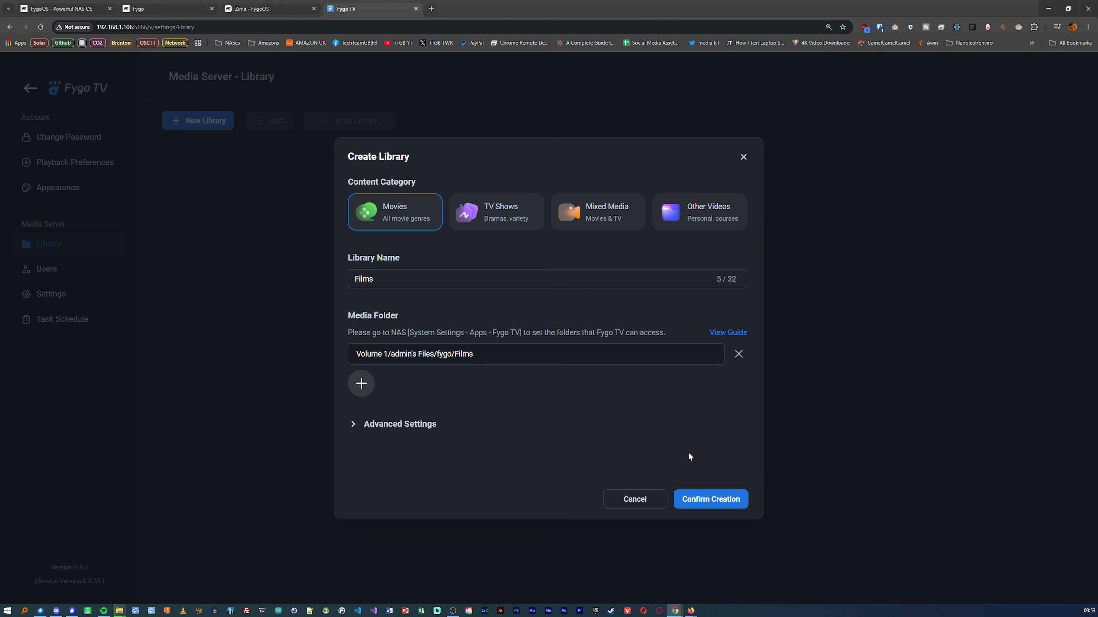
left_click(709, 499)
- Create a TV Shows library named TV in Fygo TV, using the fygo/TV folder on Volume 1 as its media folder
left_click(197, 121)
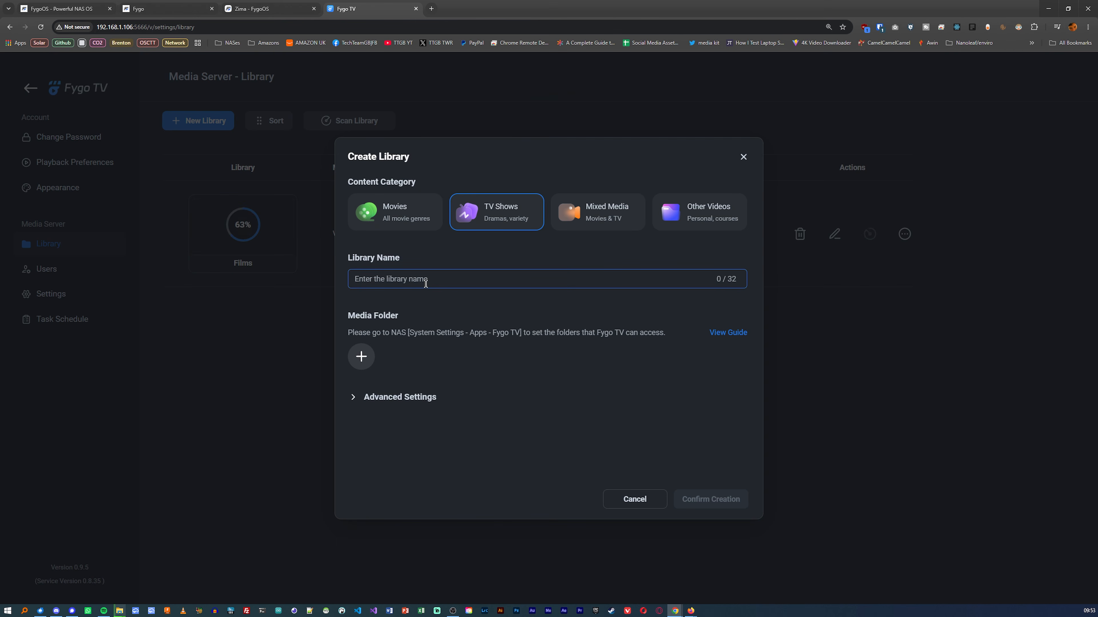
left_click(361, 356)
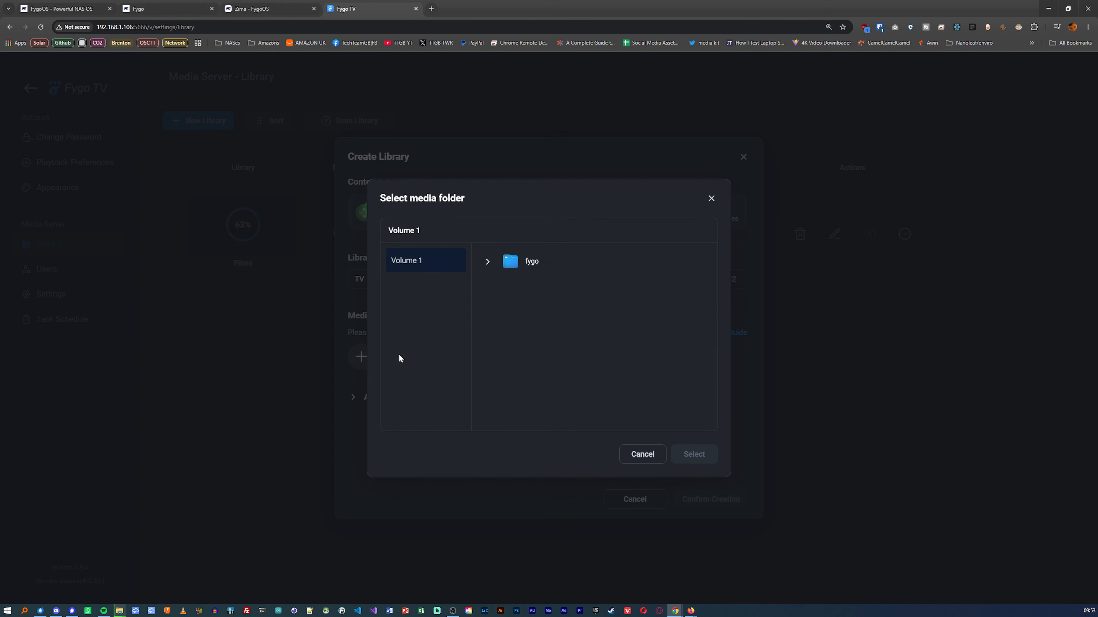
left_click(511, 311)
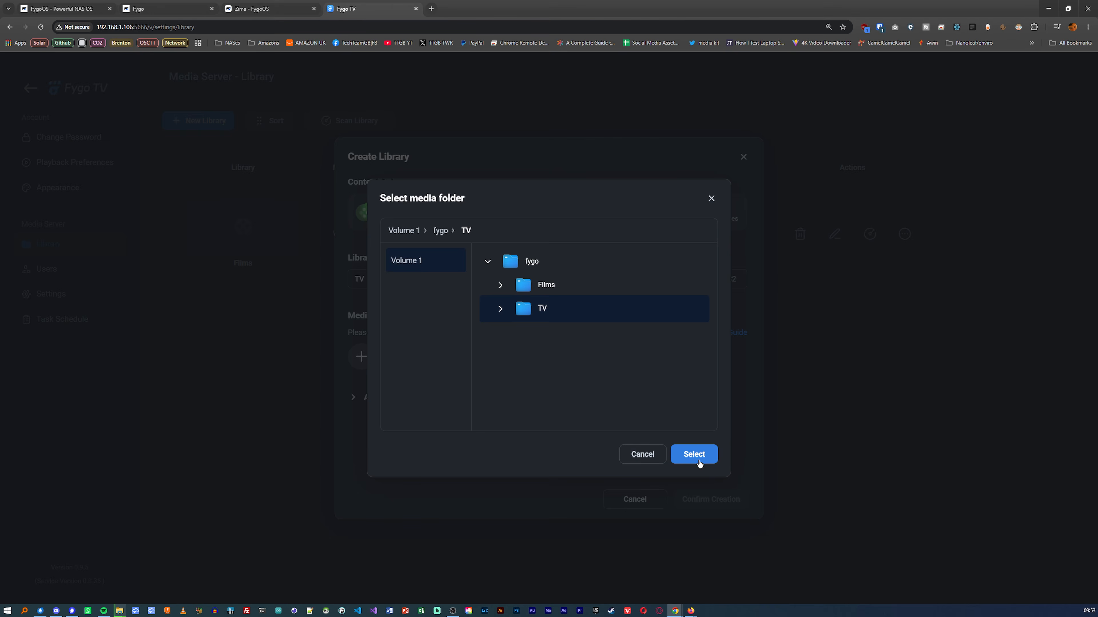
left_click(694, 454)
left_click(717, 502)
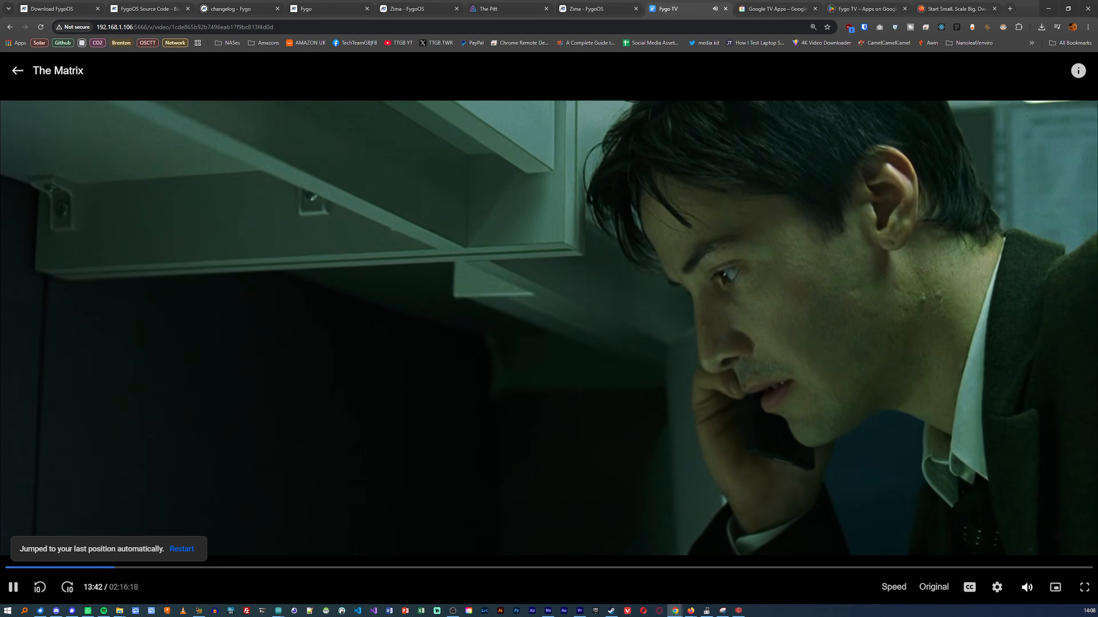
- Test seeking in The Matrix by jumping forward and back to different points of the film
left_click(270, 567)
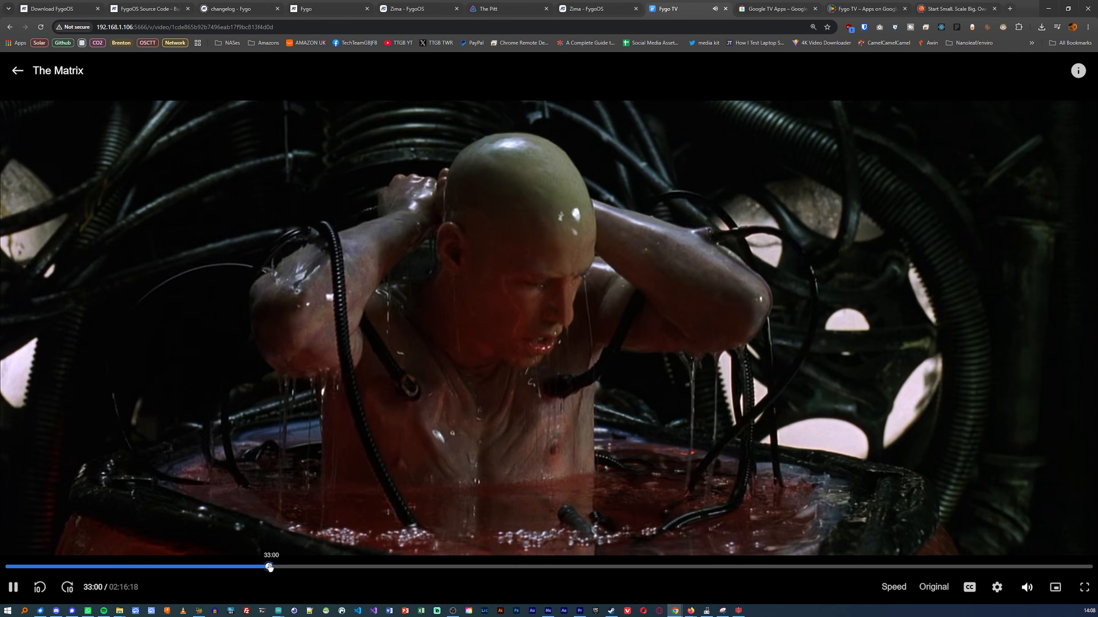
left_click(424, 567)
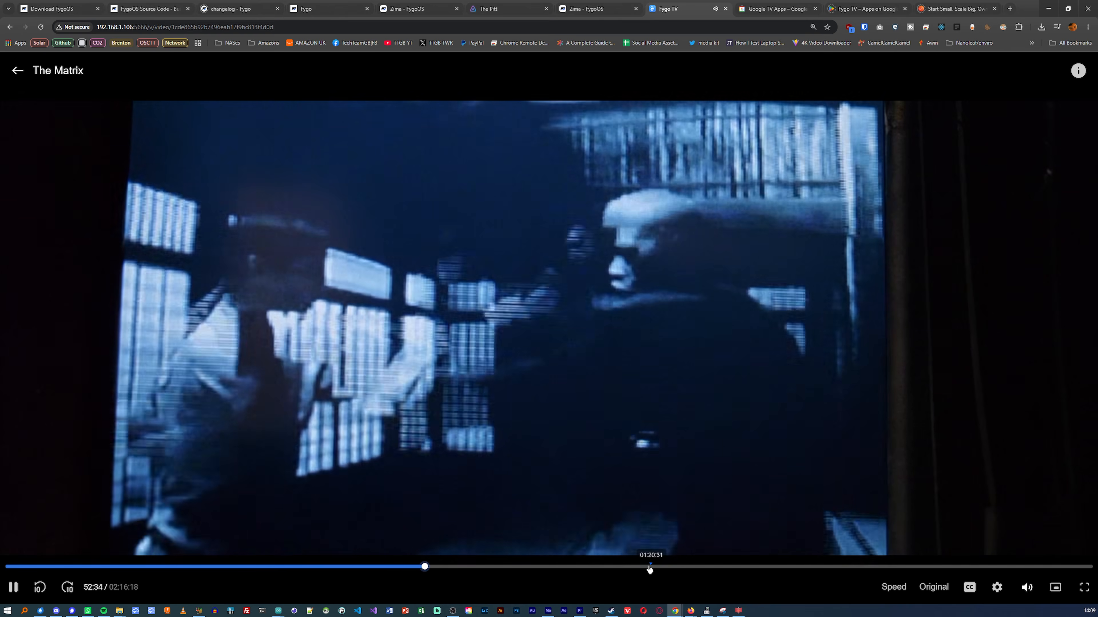
left_click(649, 567)
left_click(518, 567)
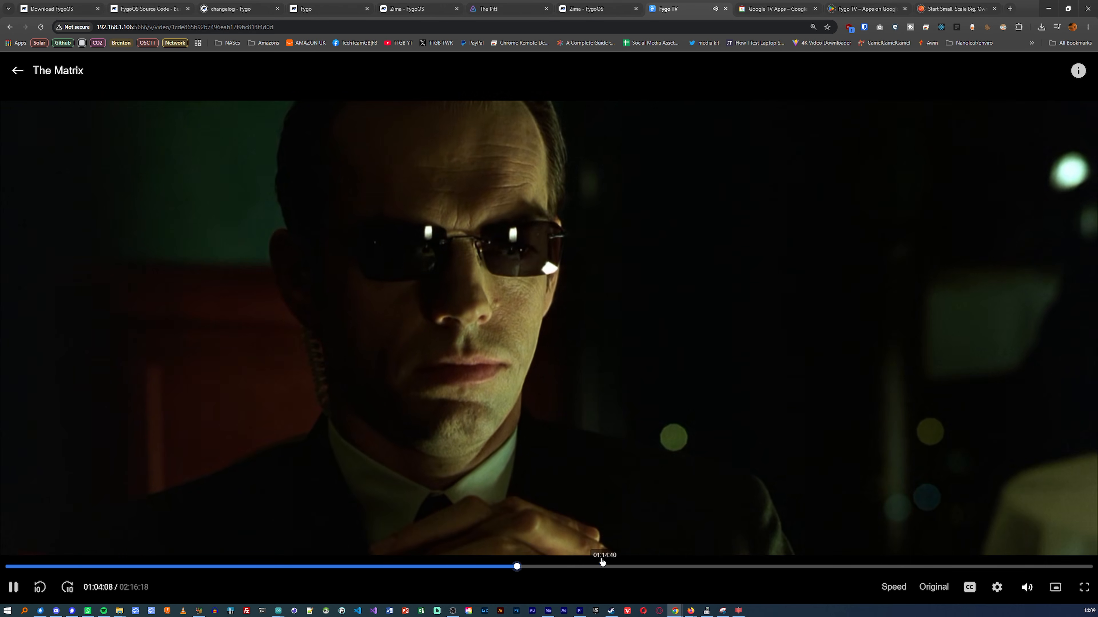
left_click(631, 563)
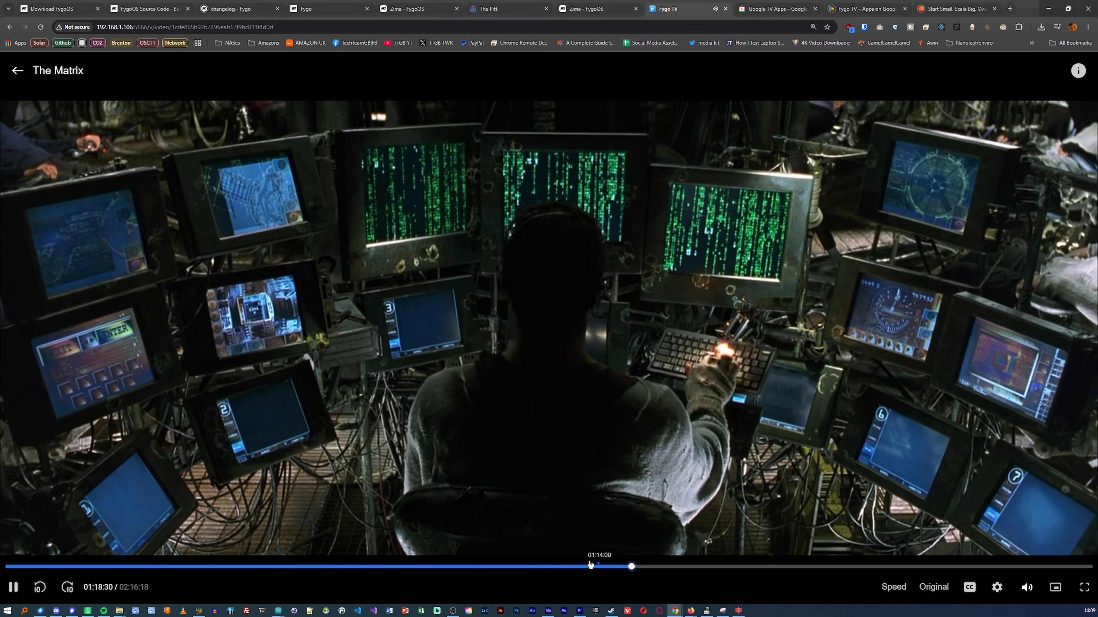
left_click(482, 567)
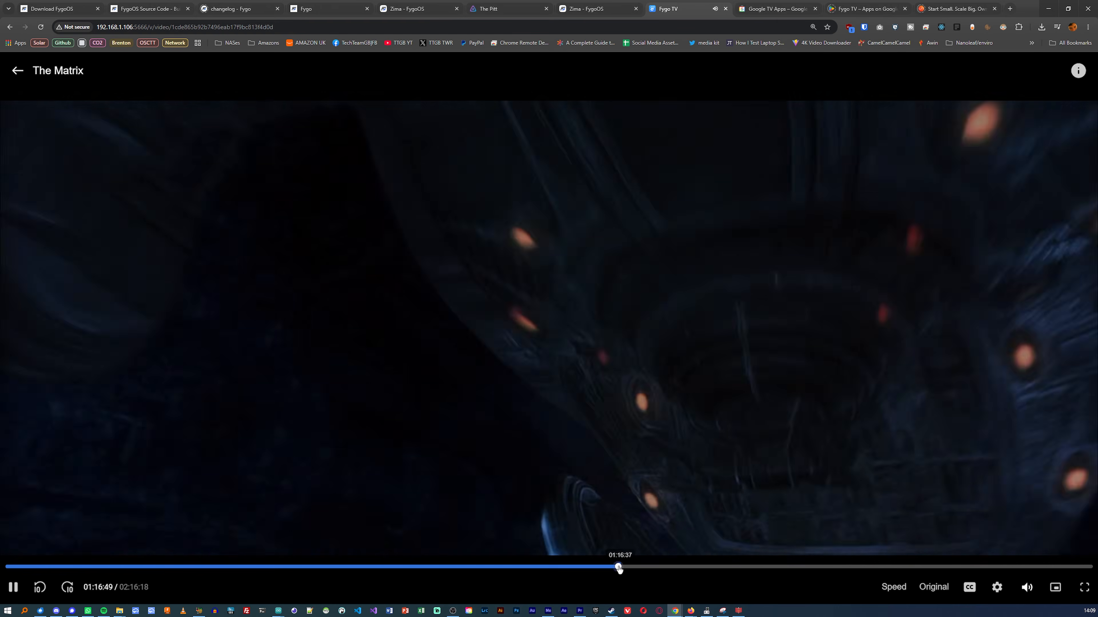
left_click(619, 567)
left_click(723, 566)
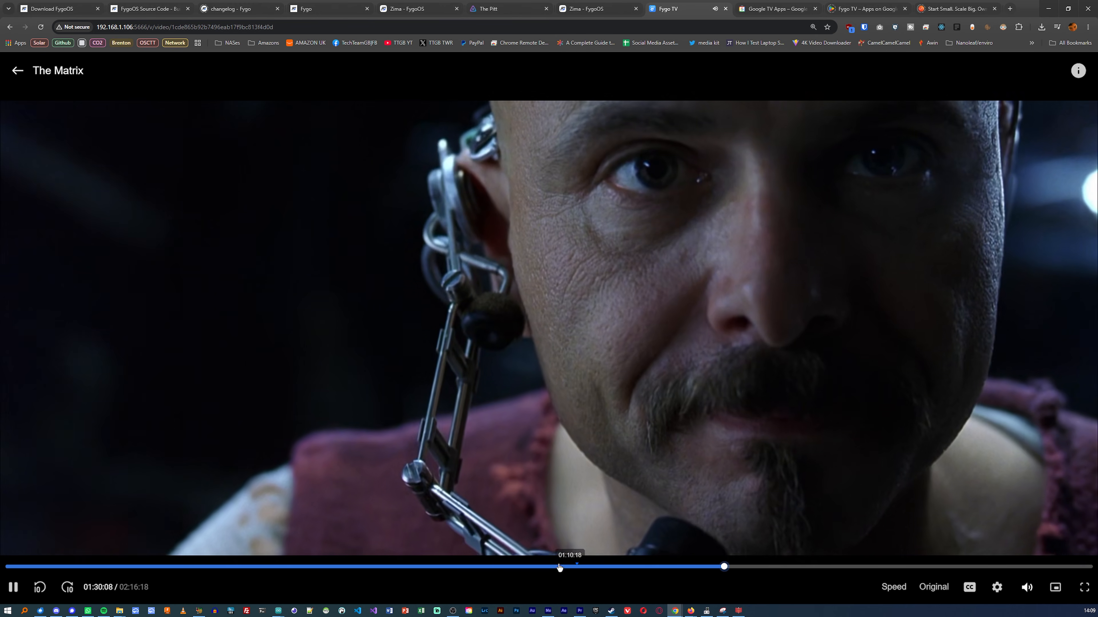
left_click(357, 567)
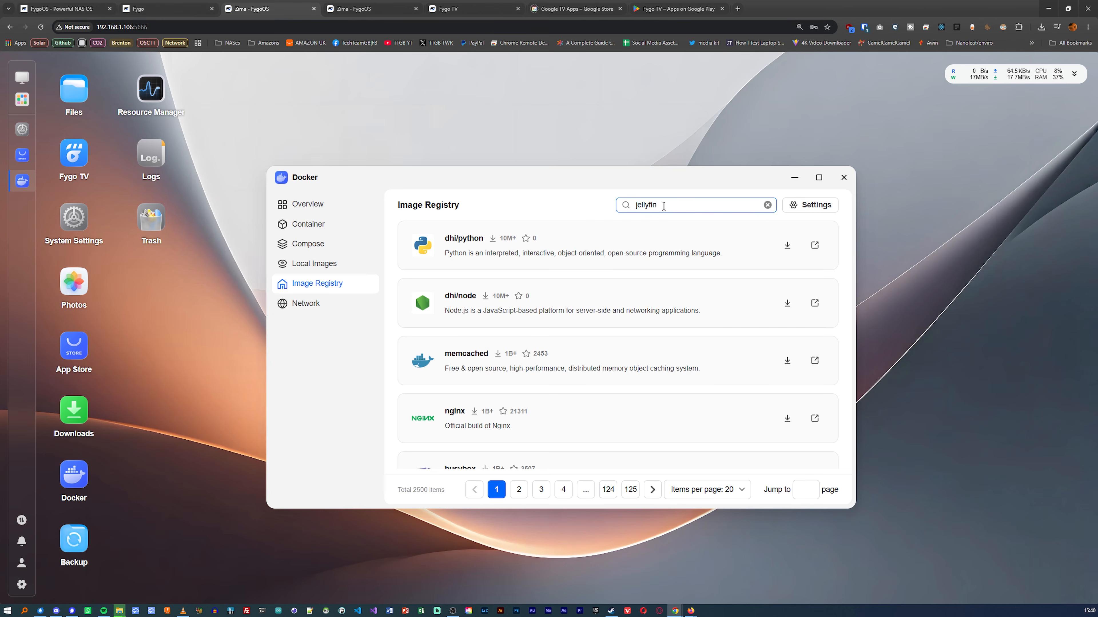
- Search the Docker image registry for jellyfin, download the latest jellyfin/jellyfin image and show the local images
key("Return")
left_click(786, 245)
left_click(644, 386)
left_click(305, 268)
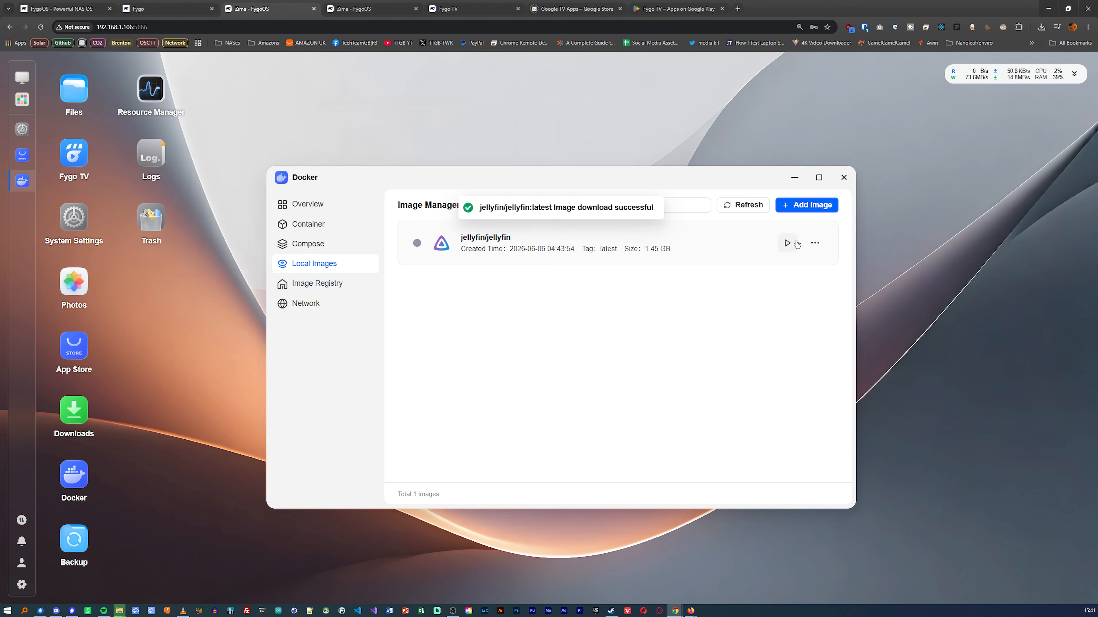
- Start creating a container named jellyfin from the jellyfin/jellyfin image and open its port and storage settings
left_click(787, 243)
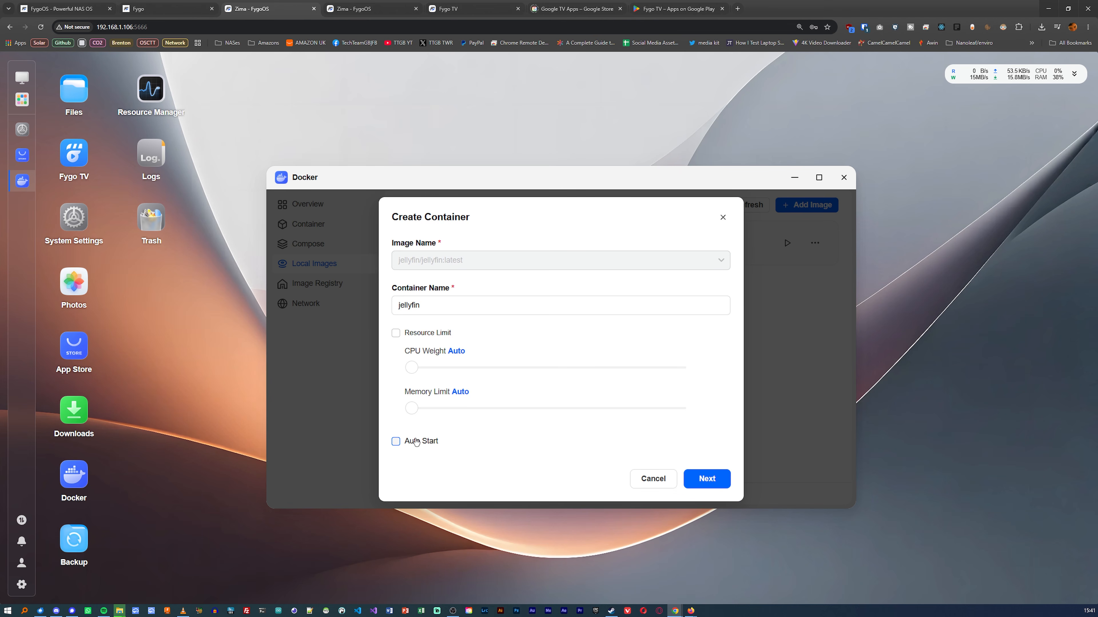
left_click(707, 479)
left_click(549, 385)
scroll(505, 317, "down", 3)
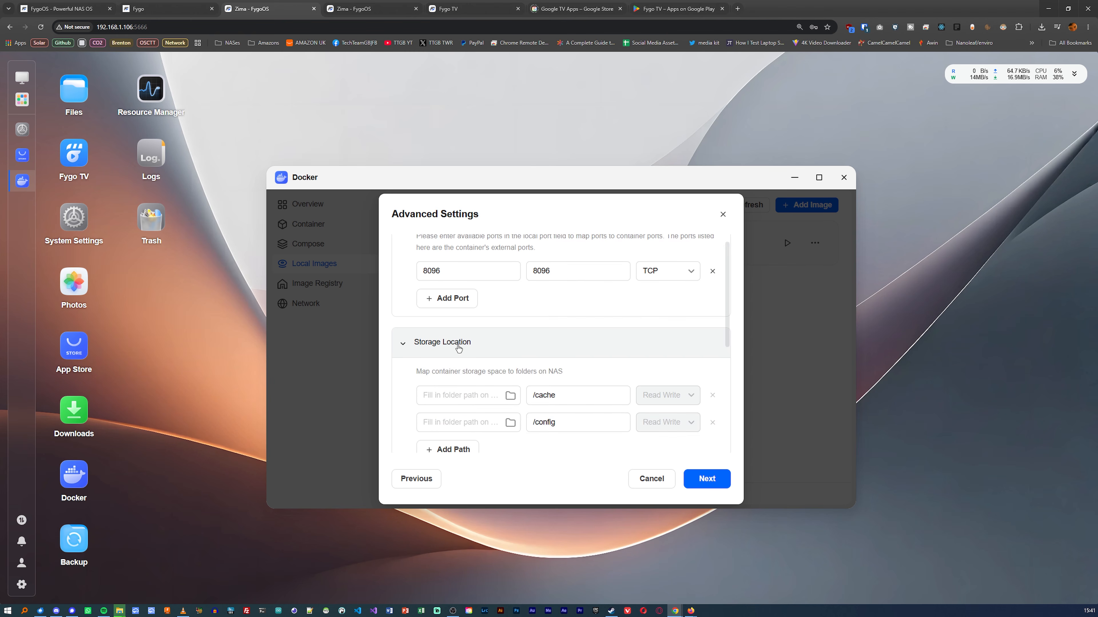
- Add a storage path to the container that maps /vol1/1000/fygo/Films to /films with read-write permission
left_click(449, 407)
scroll(483, 356, "down", 12)
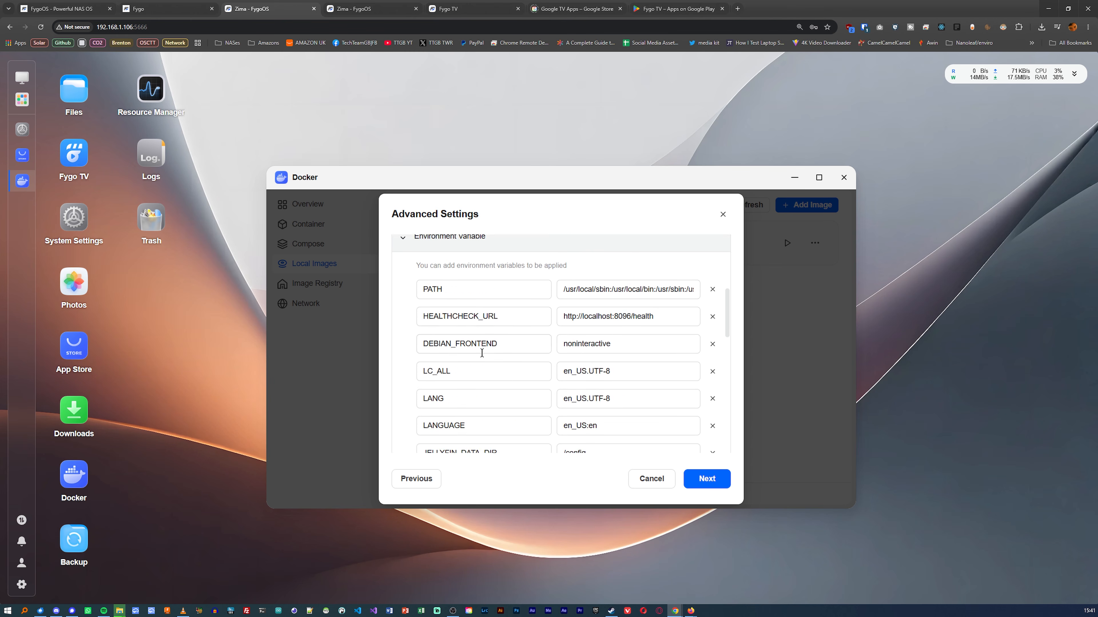
scroll(483, 355, "up", 10)
left_click(507, 308)
left_click(497, 279)
left_click(547, 303)
left_click(706, 478)
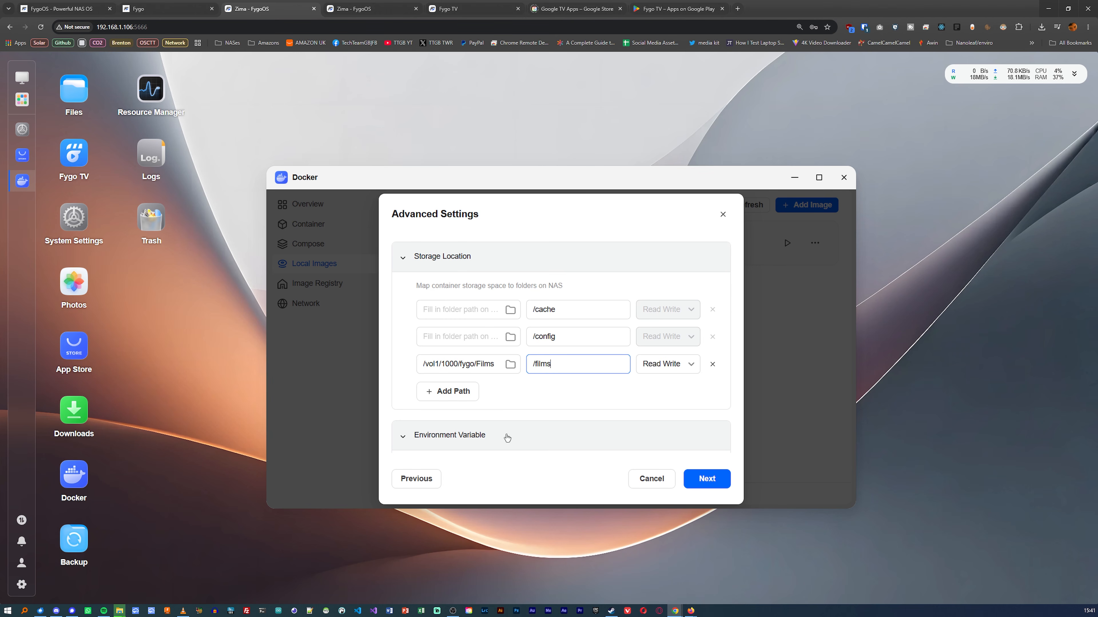
- Add another storage path that maps /vol1/1000/fygo/TV to /tv with read-write permission
left_click(447, 391)
left_click(510, 391)
left_click(496, 278)
left_click(549, 322)
left_click(706, 478)
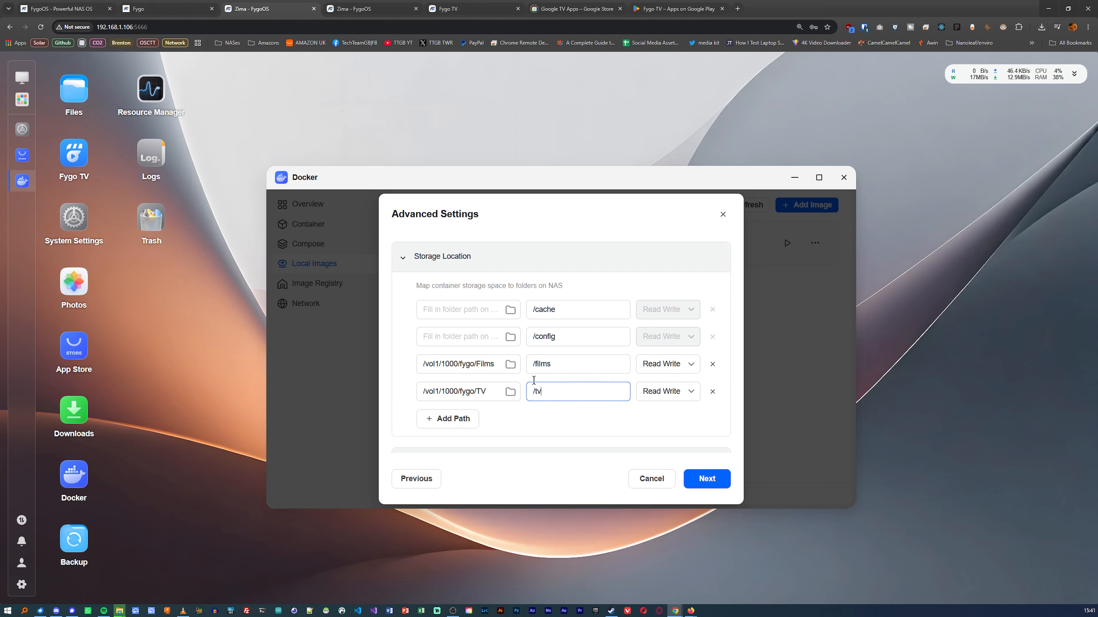
- Check the container's environment variables and configuration summary, and create the jellyfin container
scroll(541, 394, "down", 15)
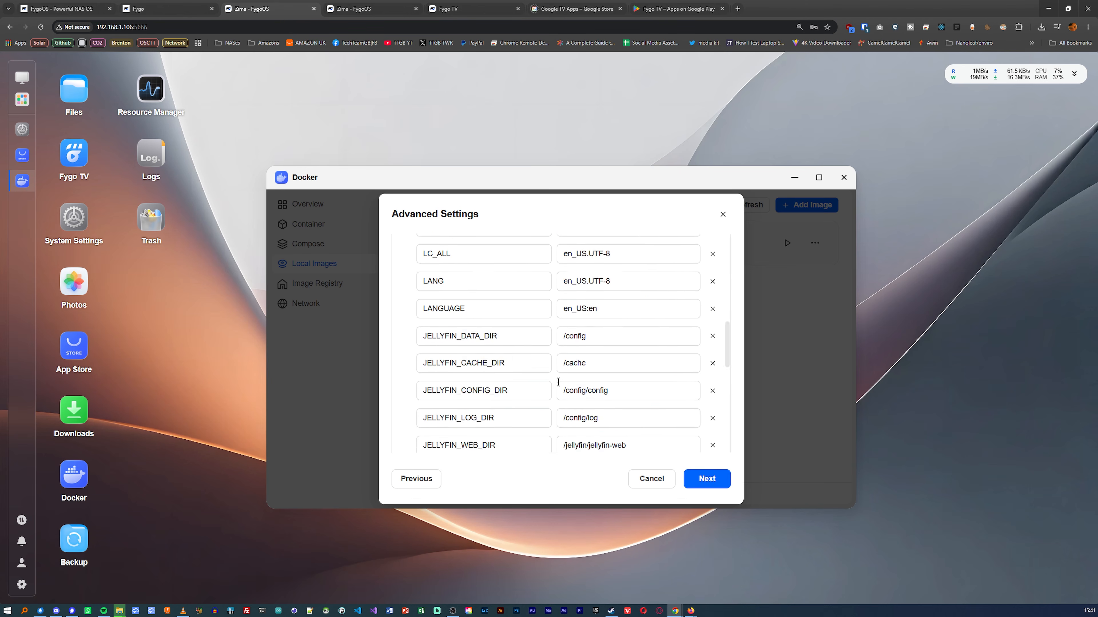
left_click(707, 479)
scroll(665, 475, "down", 5)
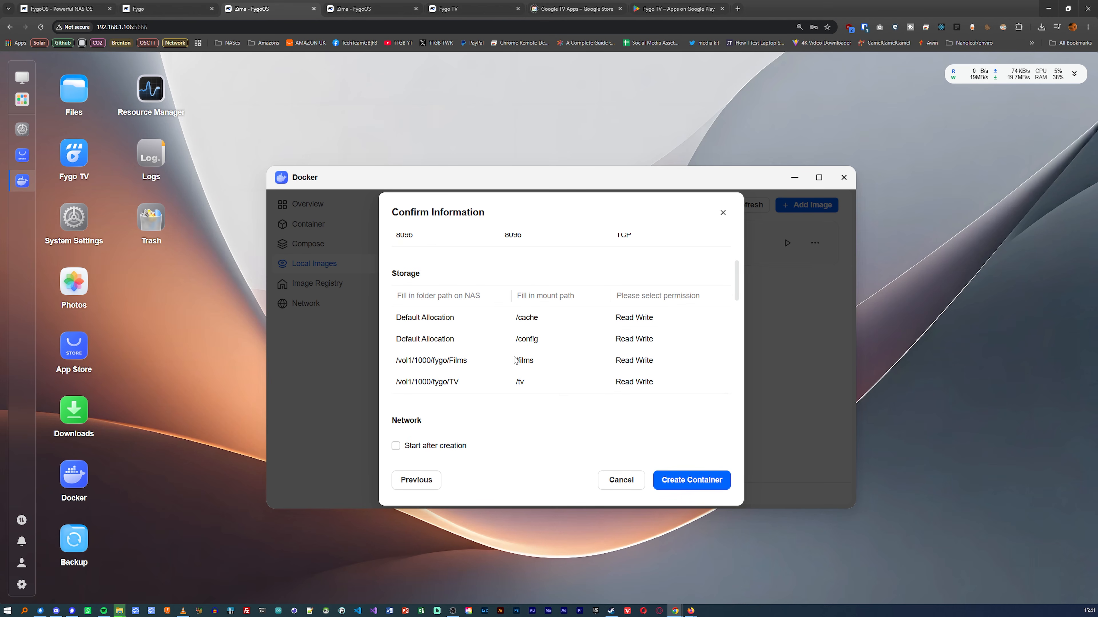
left_click(698, 480)
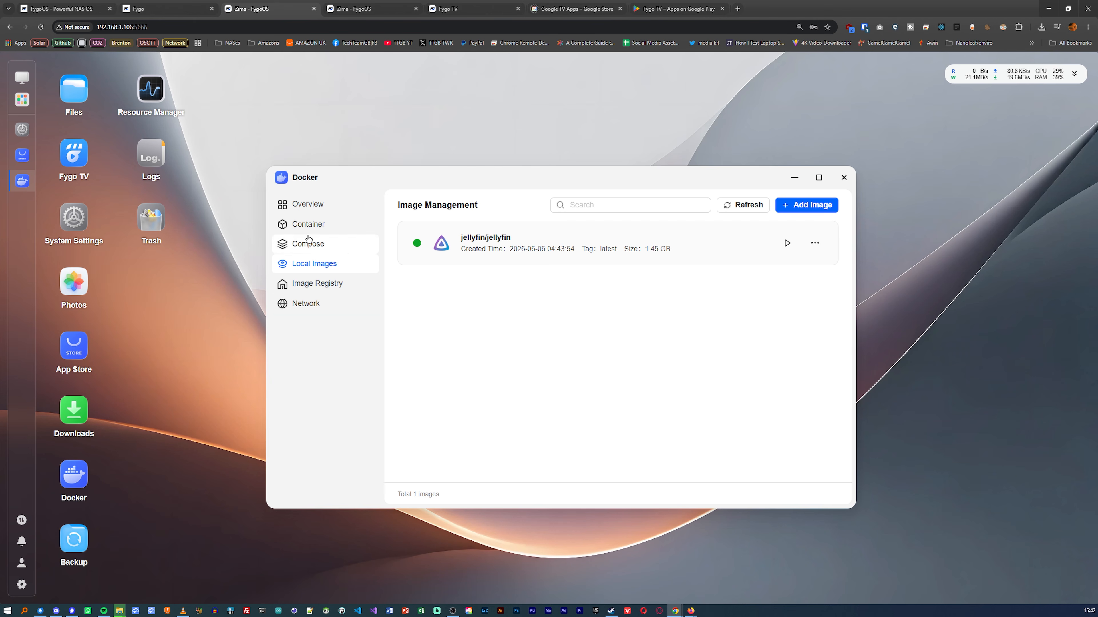
- Open the jellyfin container's web page through its 8096 port link and continue past the setup wizard's first page
left_click(308, 225)
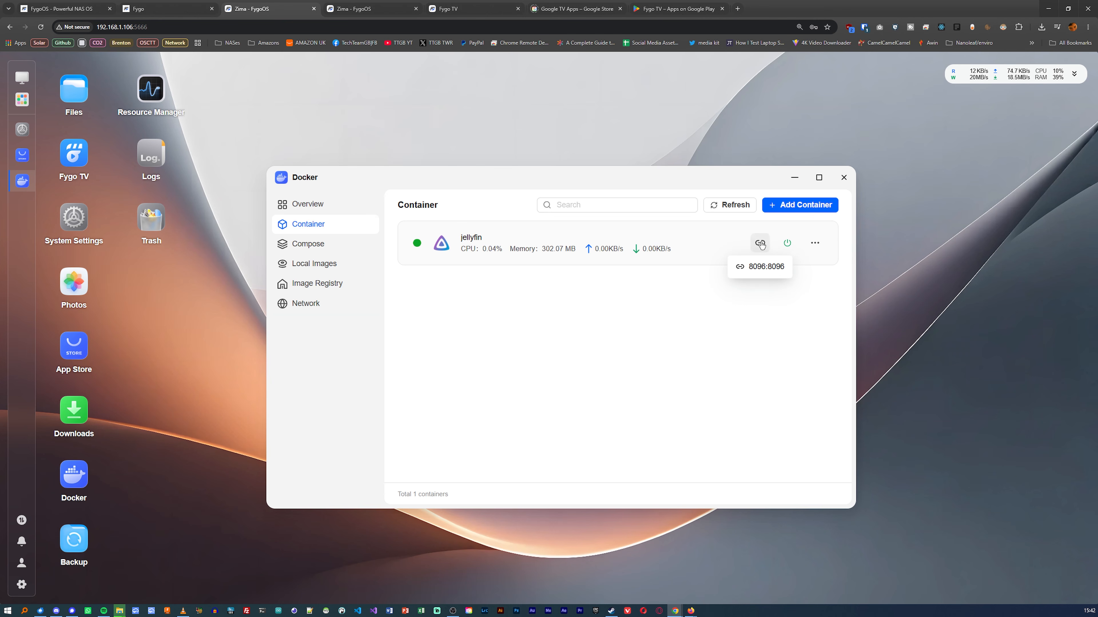
left_click(752, 267)
left_click(823, 403)
- Enter and confirm the account password for the Jellyfin administrator, and continue to the media library setup
left_click(427, 340)
type("********")
key("Tab")
type("********")
left_click(823, 485)
left_click(784, 167)
- Add a media library with Movies as the content type
left_click(339, 254)
left_click(335, 210)
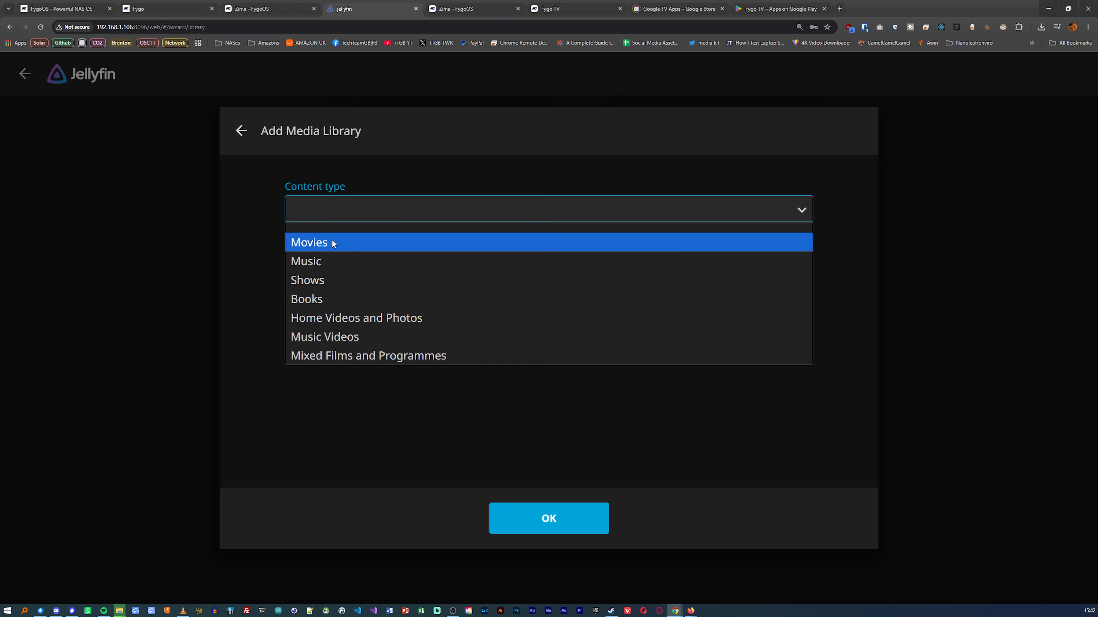
left_click(332, 239)
- Set the Movies library's preferred download language to English, choose its country, and keep the remaining metadata options
scroll(320, 264, "down", 5)
left_click(317, 270)
key("e")
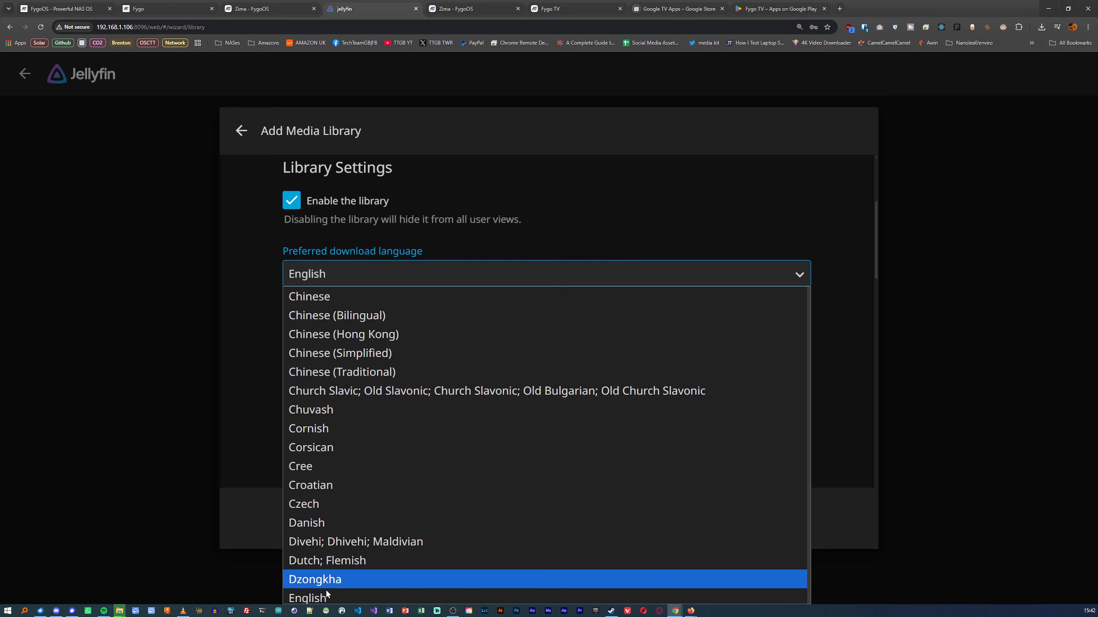
left_click(327, 595)
left_click(318, 337)
key("u")
left_click(322, 260)
scroll(362, 320, "down", 10)
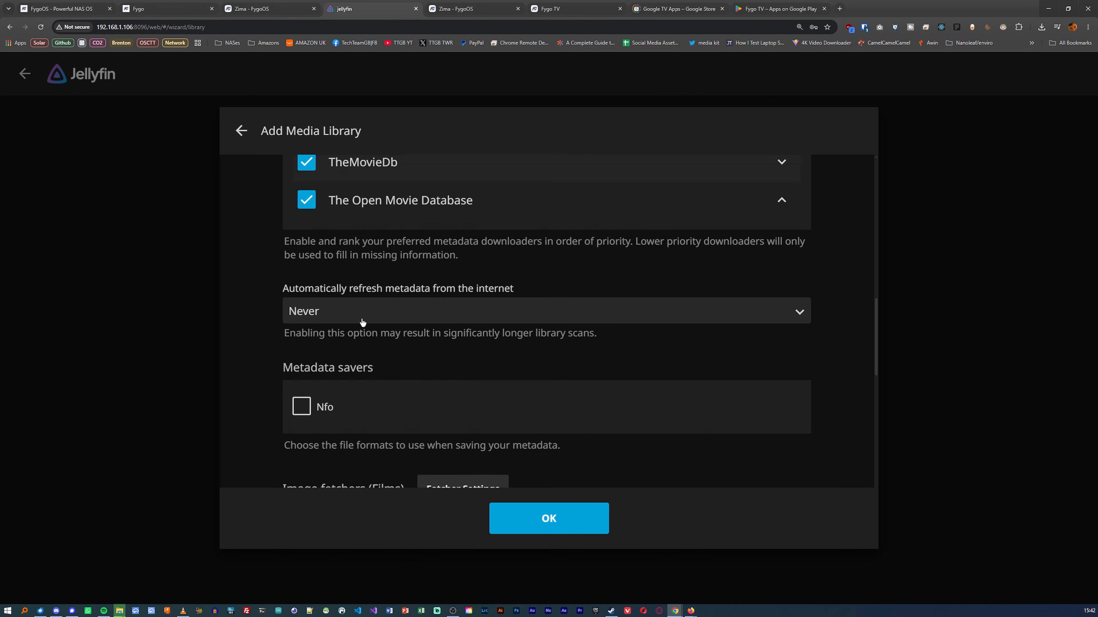
scroll(363, 322, "down", 10)
- Add the /films folder to the Movies library and save the library
left_click(549, 518)
left_click(544, 368)
left_click(361, 318)
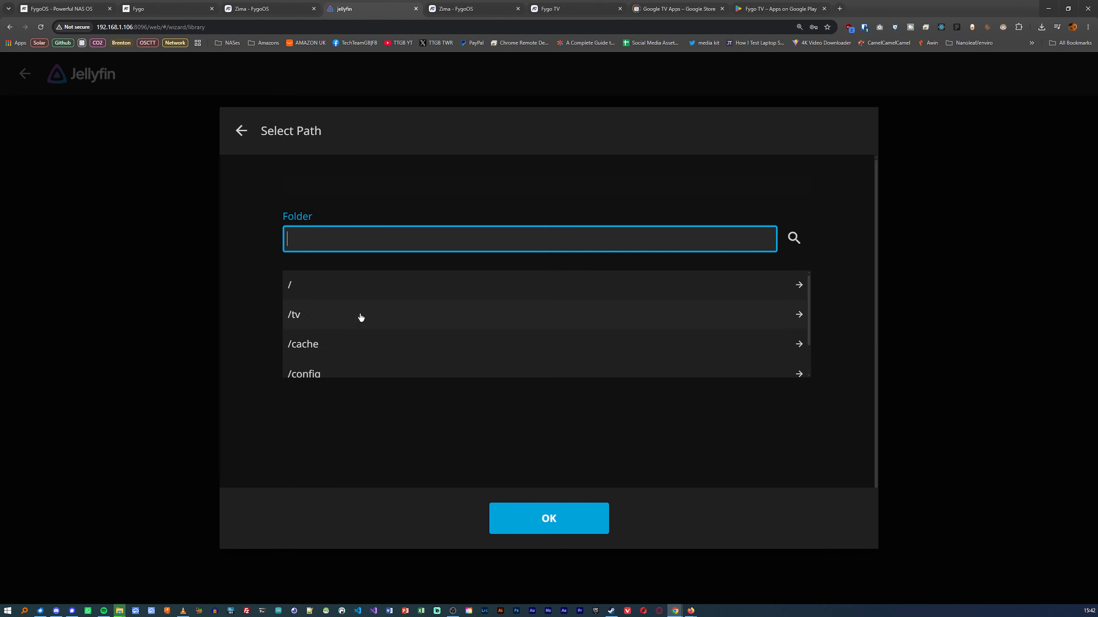
left_click(314, 362)
left_click(549, 518)
left_click(549, 518)
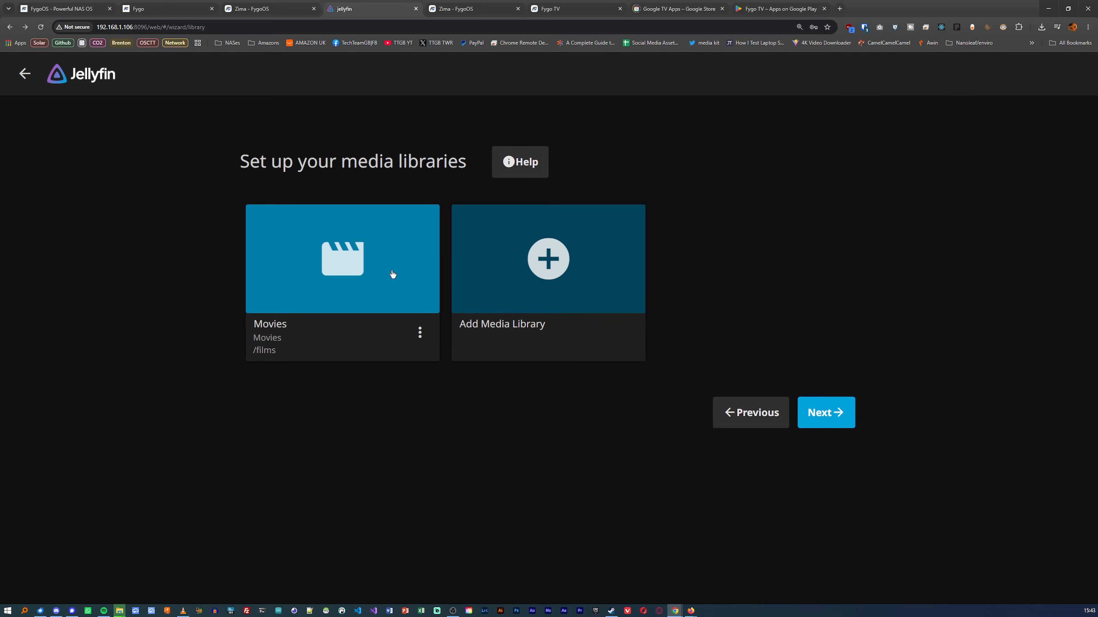
- Add a second media library that uses the /tv folder, and save it
left_click(549, 255)
left_click(324, 213)
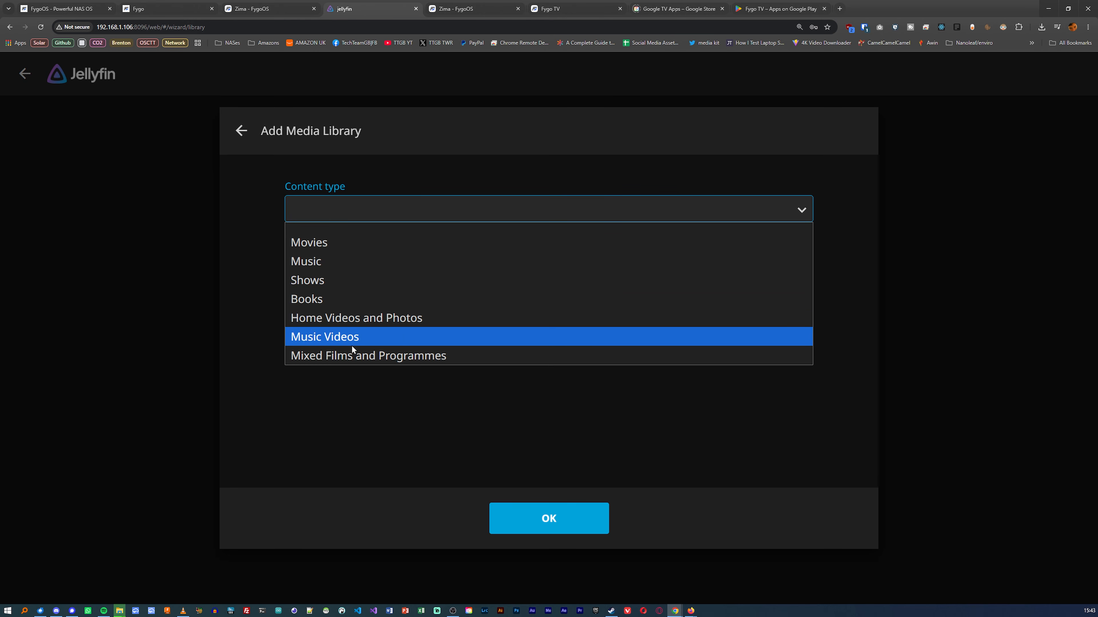
left_click(344, 356)
left_click(354, 300)
left_click(367, 351)
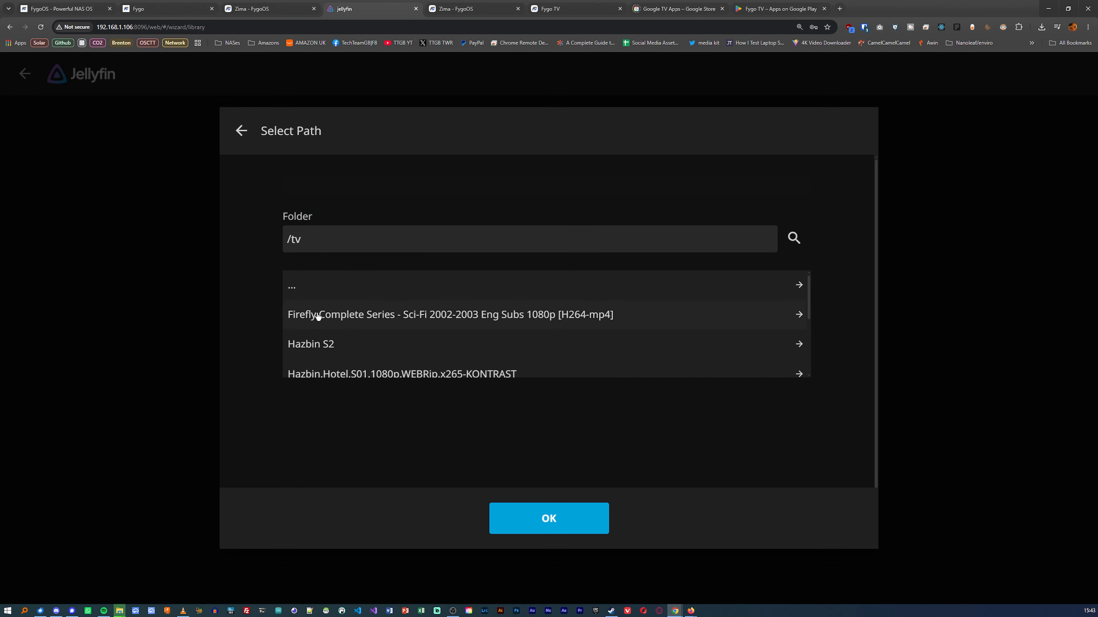
left_click(314, 314)
left_click(549, 518)
left_click(549, 518)
- Set the preferred metadata country to United Kingdom and complete the remaining pages of the Jellyfin setup wizard
left_click(823, 413)
left_click(375, 307)
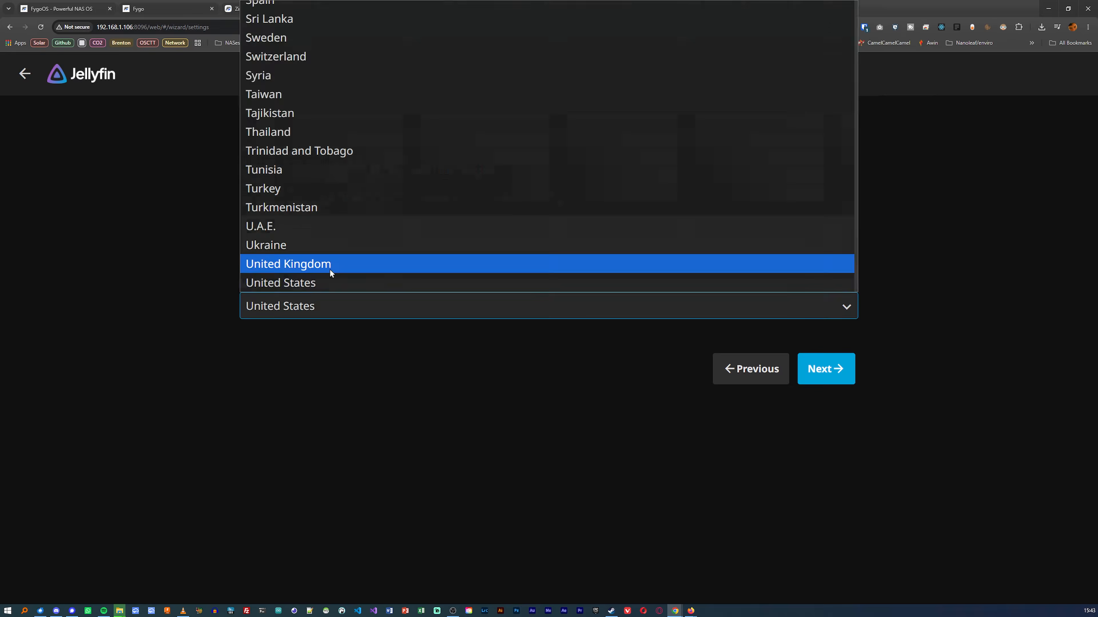
left_click(333, 274)
left_click(825, 369)
left_click(826, 270)
left_click(833, 268)
- Sign in to Jellyfin with the saved username and password, and open the Movies library
key("Down")
key("Return")
left_click(466, 327)
left_click(115, 230)
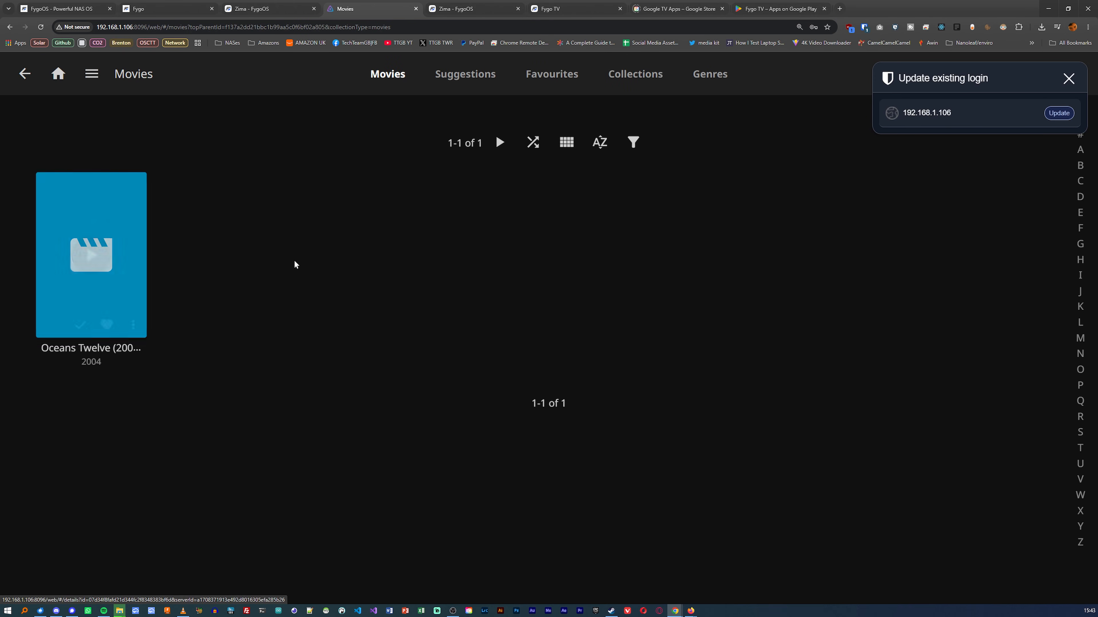